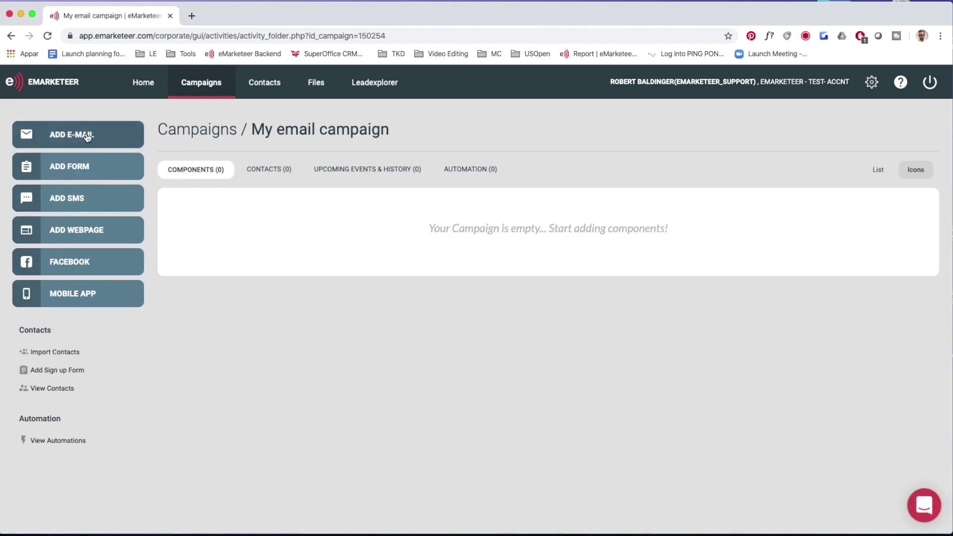
# Add an e-mail to the campaign named Email, with the subject "This is my email" and Company Inc as the from name.
pyautogui.click(79, 140)
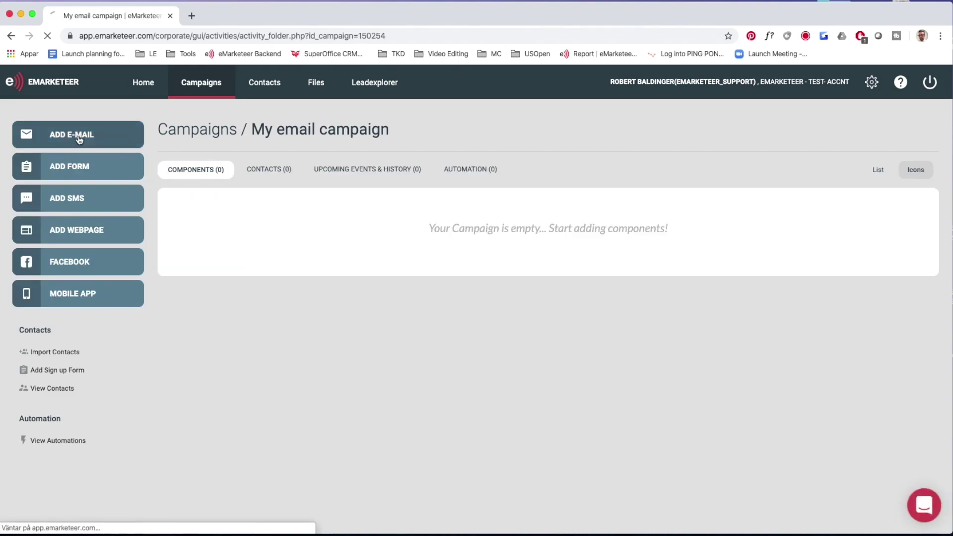
pyautogui.write('Email')
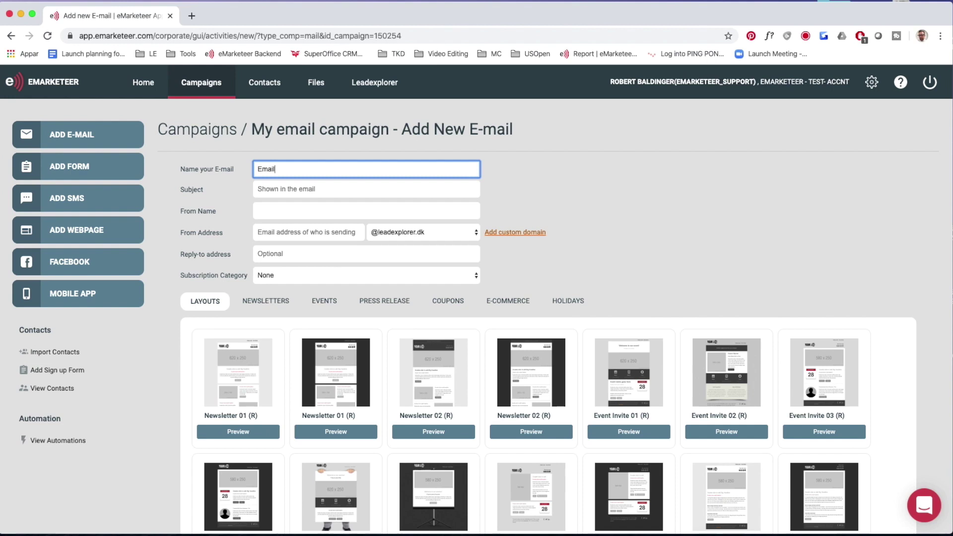
pyautogui.click(258, 189)
pyautogui.write('Th')
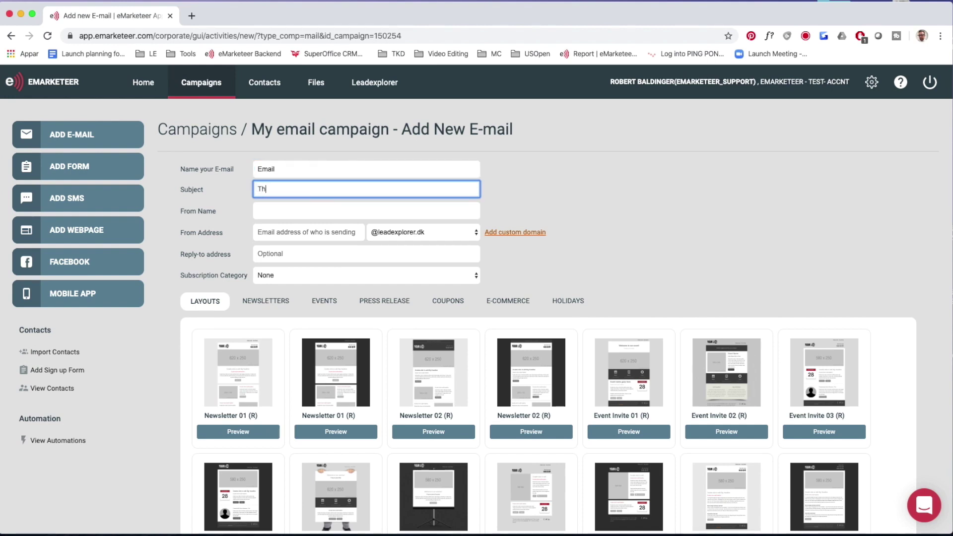
pyautogui.write('is is my email')
pyautogui.press('Tab')
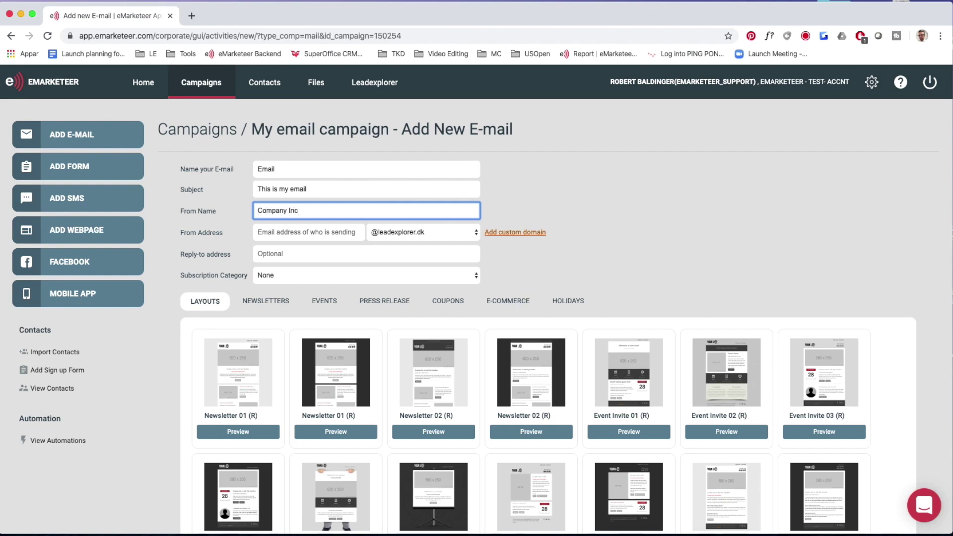
# Enter "newletter" as the local part of the from address and keep the preset sending domain.
pyautogui.click(308, 232)
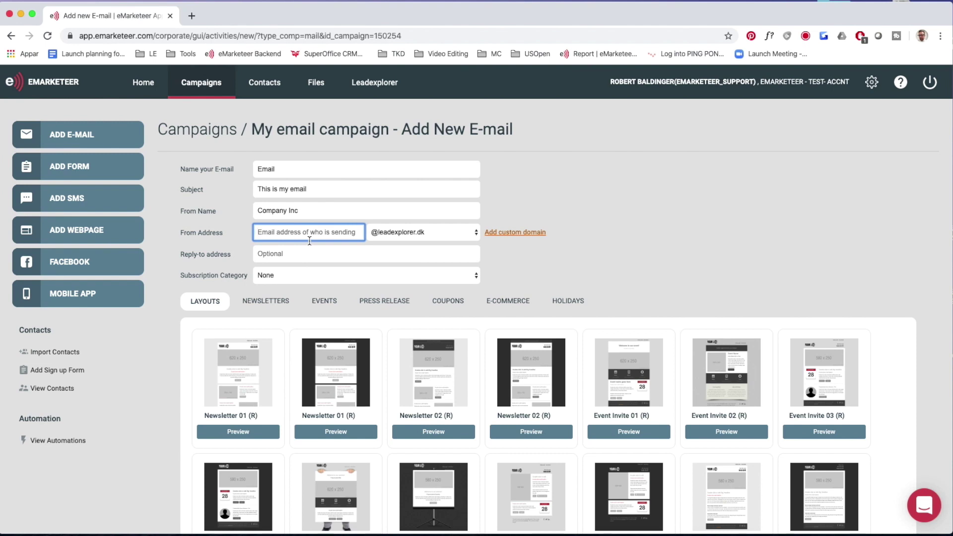
pyautogui.write('rob')
pyautogui.scroll(-1, 391, 236)
pyautogui.click(391, 235)
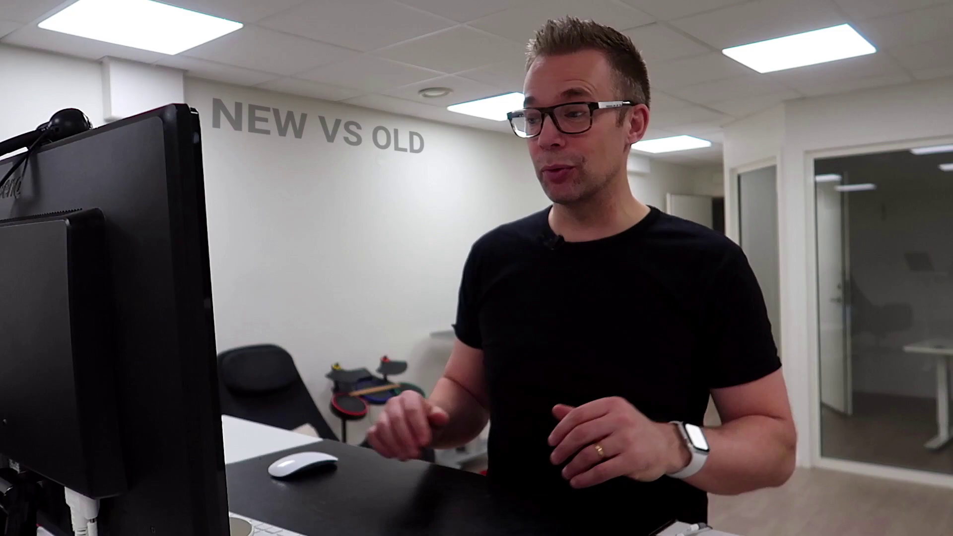
pyautogui.click(296, 249)
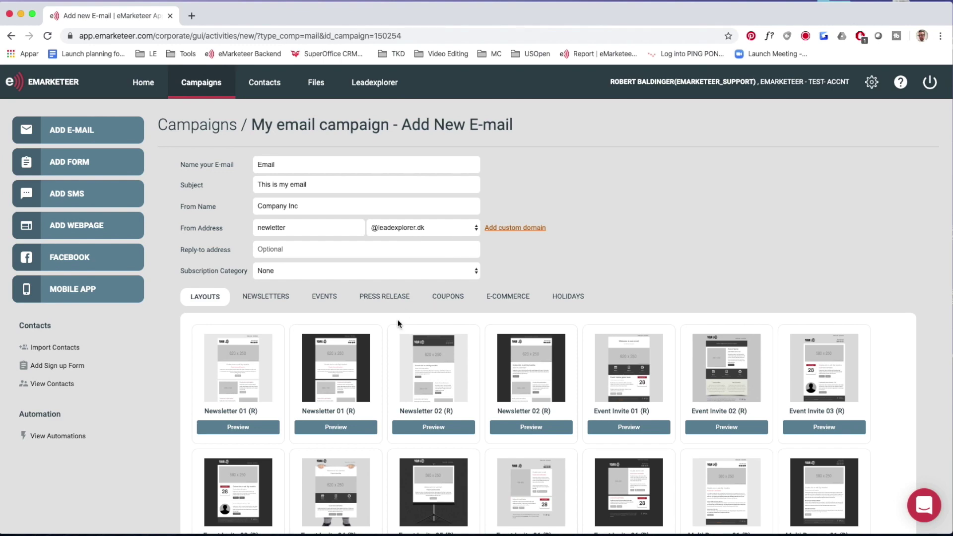
# Choose the light Newsletter 01 (R) layout and create the e-mail.
pyautogui.click(260, 347)
pyautogui.scroll(-5, 270, 422)
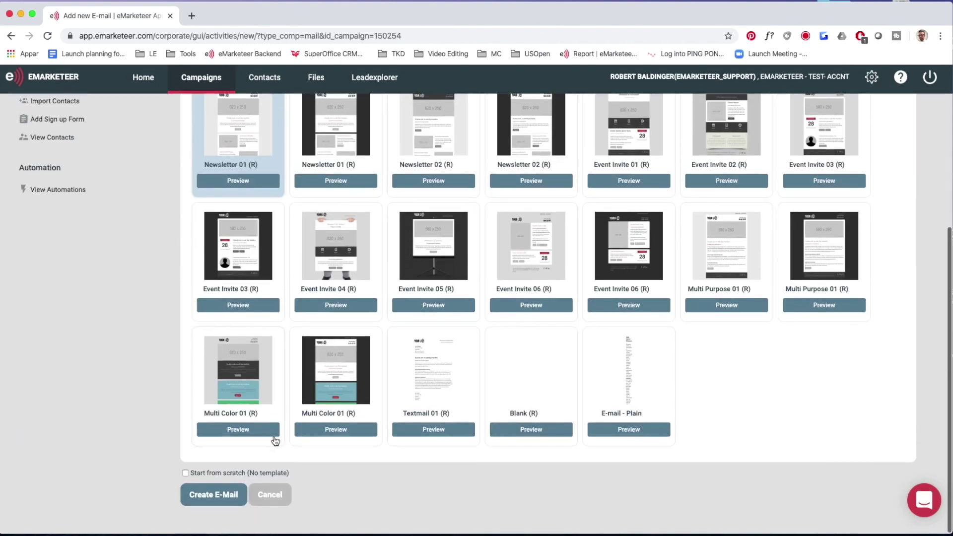
pyautogui.click(217, 499)
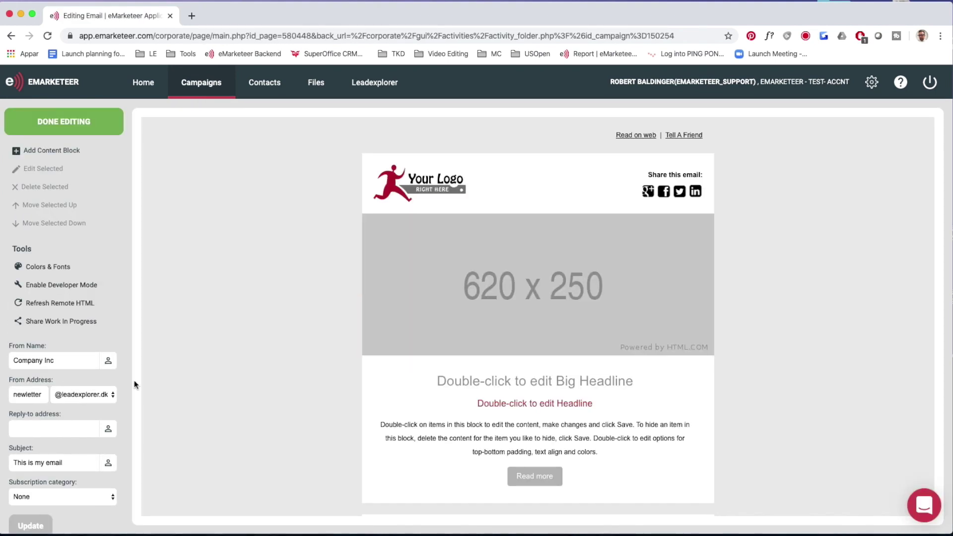
# Check which sending domains are offered for the from address in the e-mail editor.
pyautogui.click(22, 399)
pyautogui.doubleClick(22, 399)
pyautogui.click(71, 389)
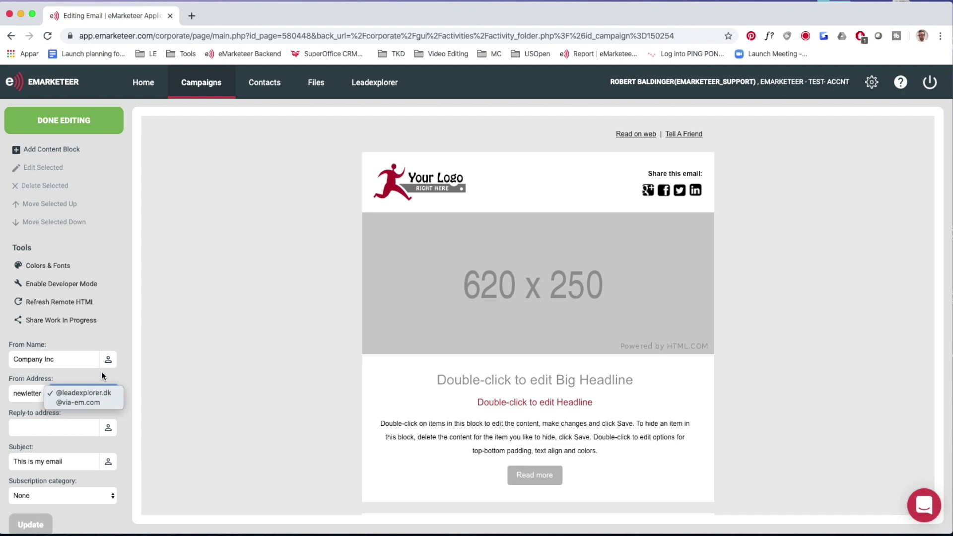
pyautogui.click(128, 418)
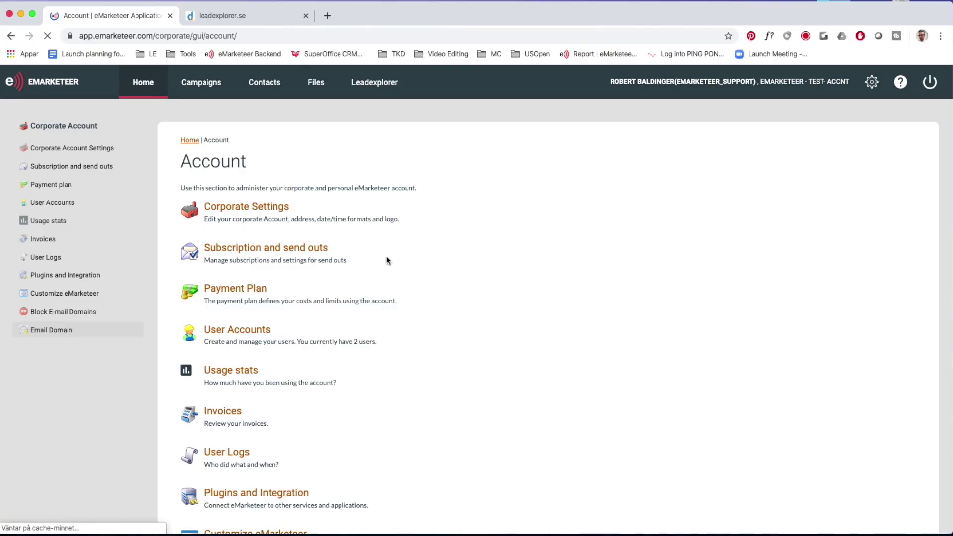
# Open the Email Domain settings of the account.
pyautogui.scroll(-5, 481, 340)
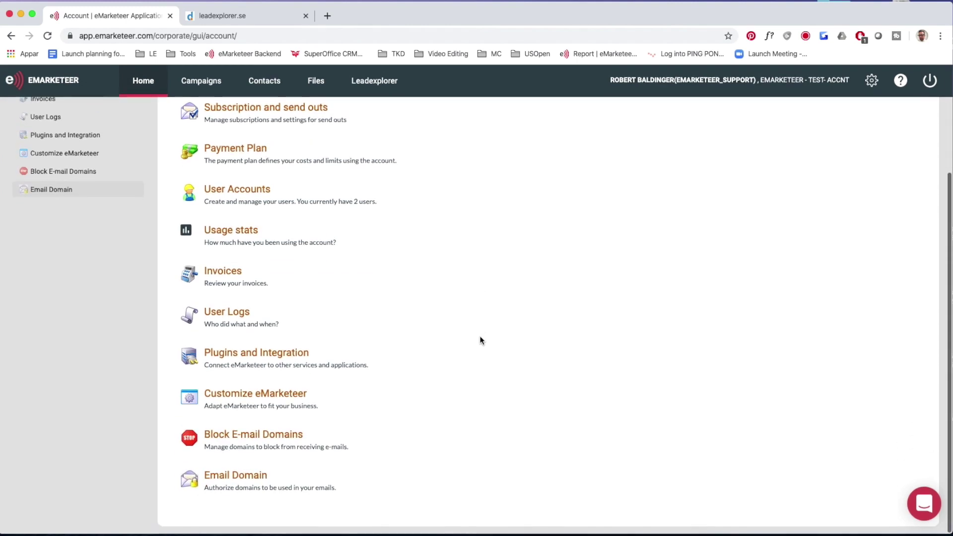
pyautogui.click(220, 482)
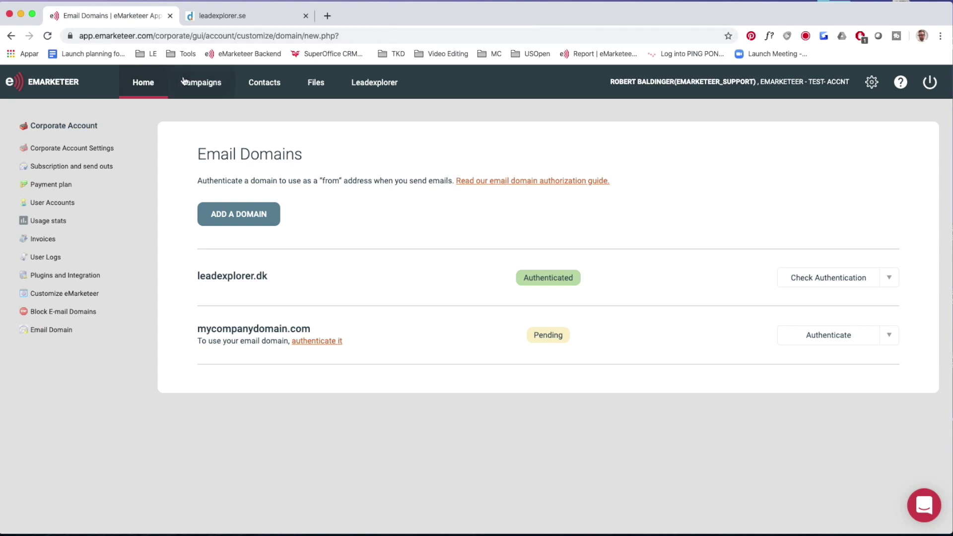
# Open a new e-mail form in My email campaign and check the domain choices for its from address.
pyautogui.click(197, 85)
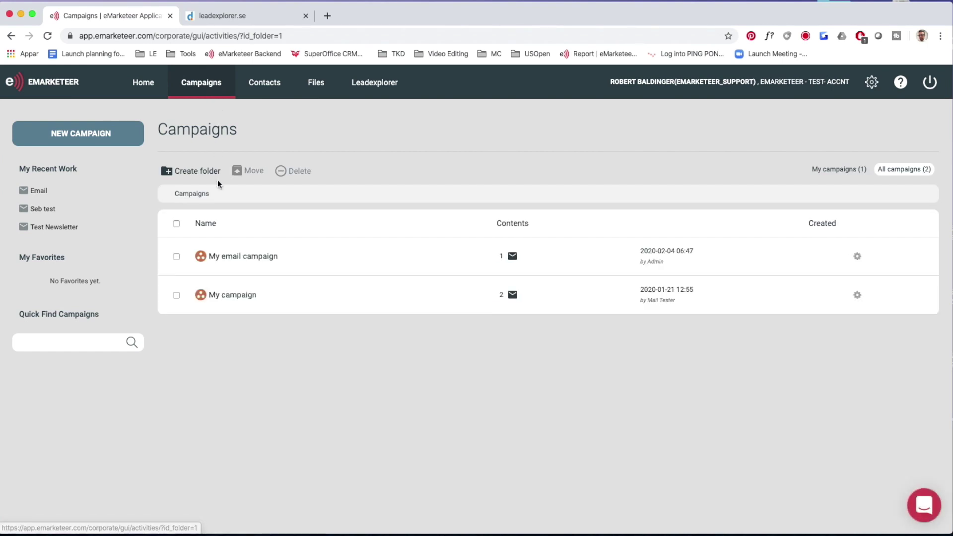
pyautogui.click(223, 256)
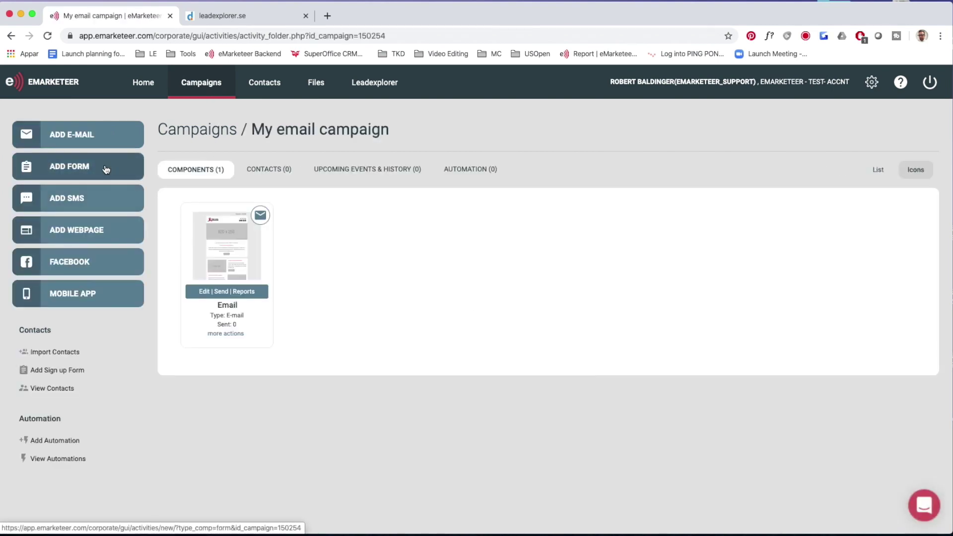
pyautogui.click(65, 137)
pyautogui.click(397, 230)
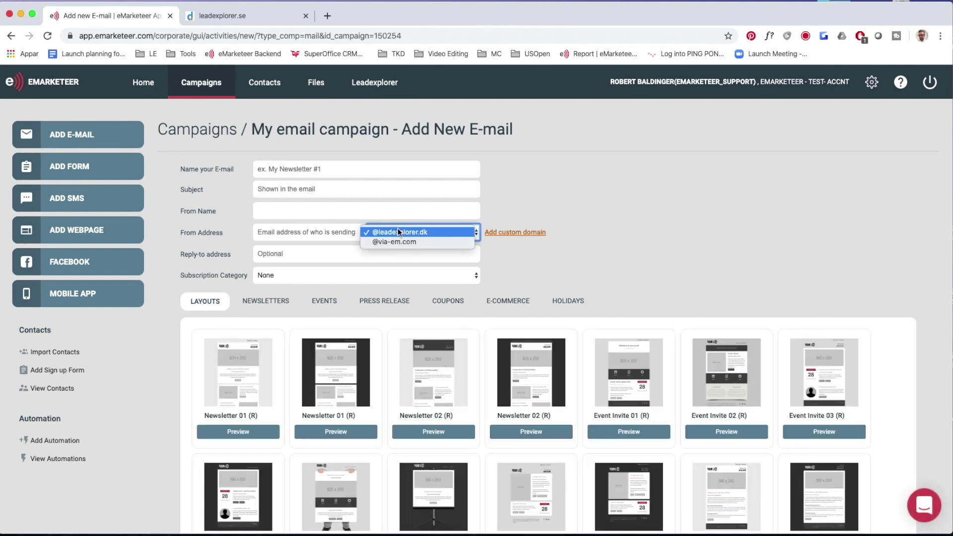
pyautogui.click(395, 233)
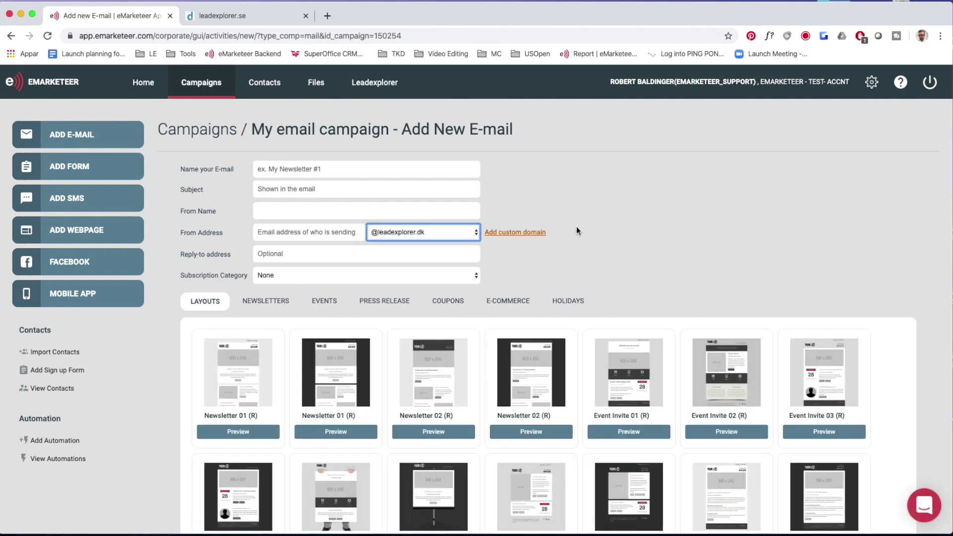
# Add leadexplorer.se as a custom e-mail domain.
pyautogui.click(515, 233)
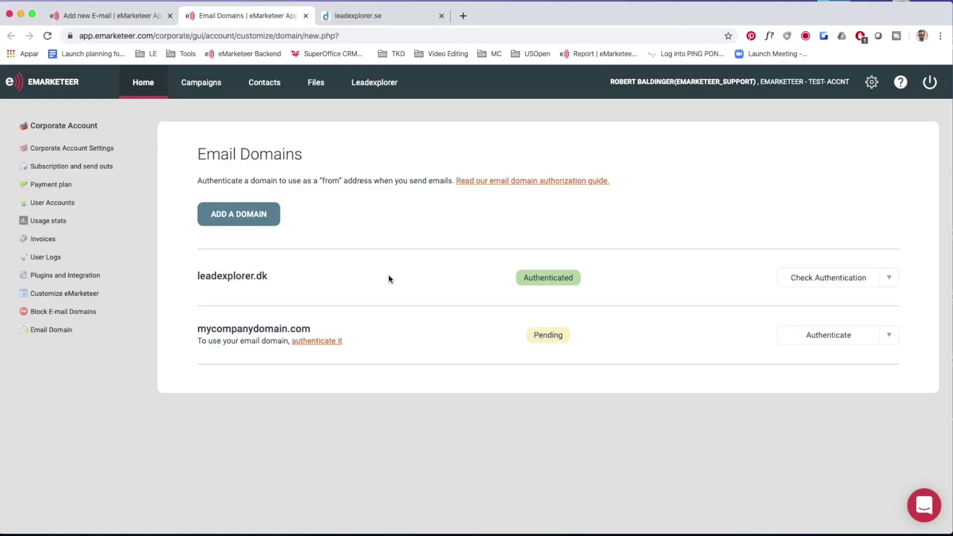
pyautogui.click(234, 218)
pyautogui.click(349, 305)
pyautogui.write('leadexplorer.se')
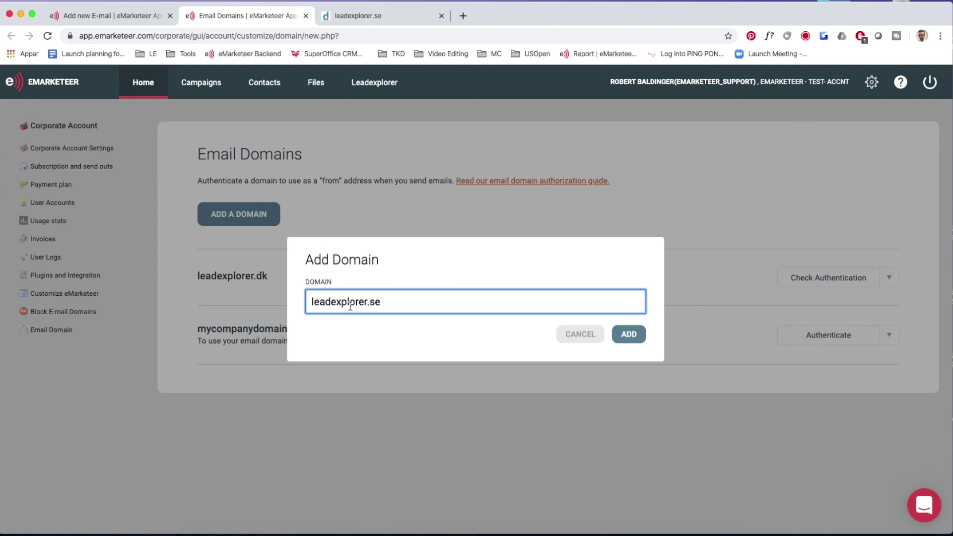
pyautogui.click(630, 335)
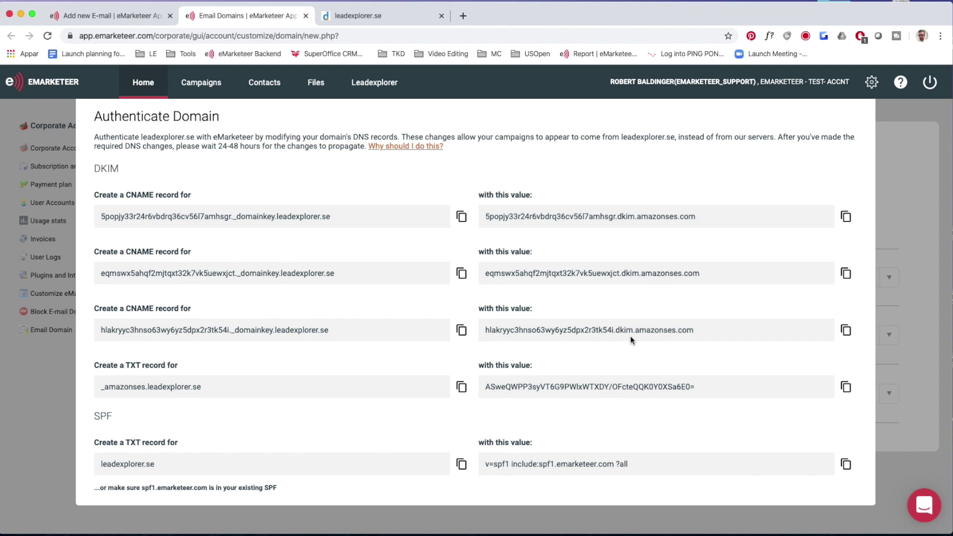
# Generate the e-mail with the DNS records for the IT department and review its text.
pyautogui.scroll(-3, 599, 341)
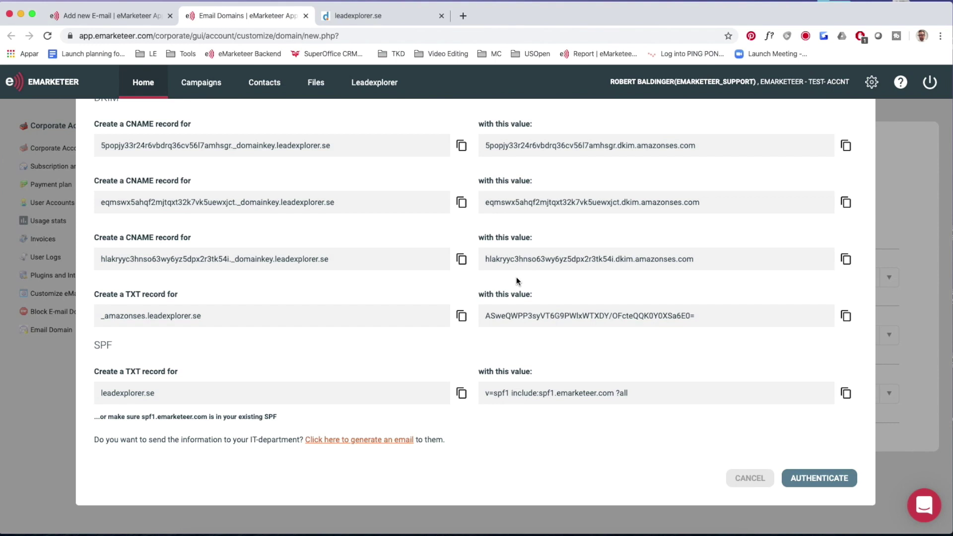
pyautogui.click(355, 442)
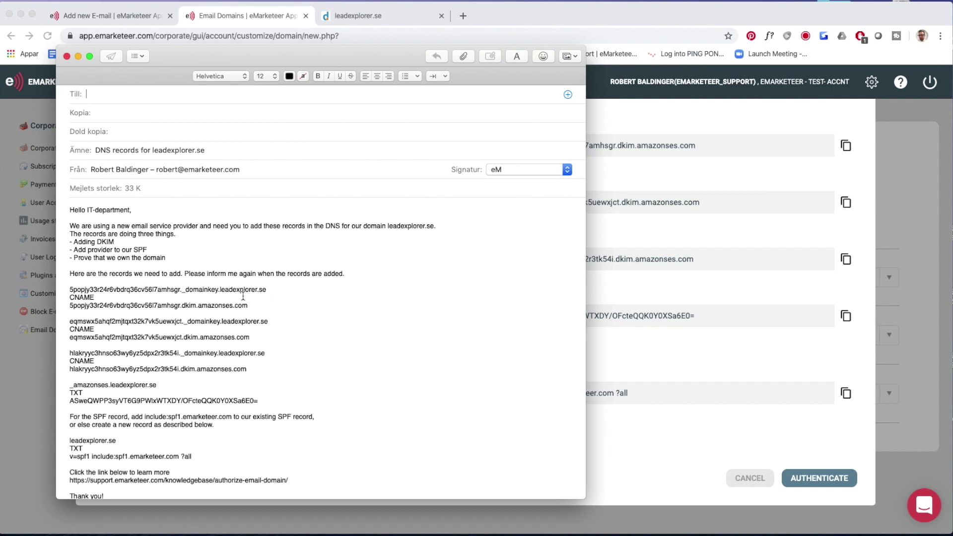
pyautogui.scroll(-2, 254, 346)
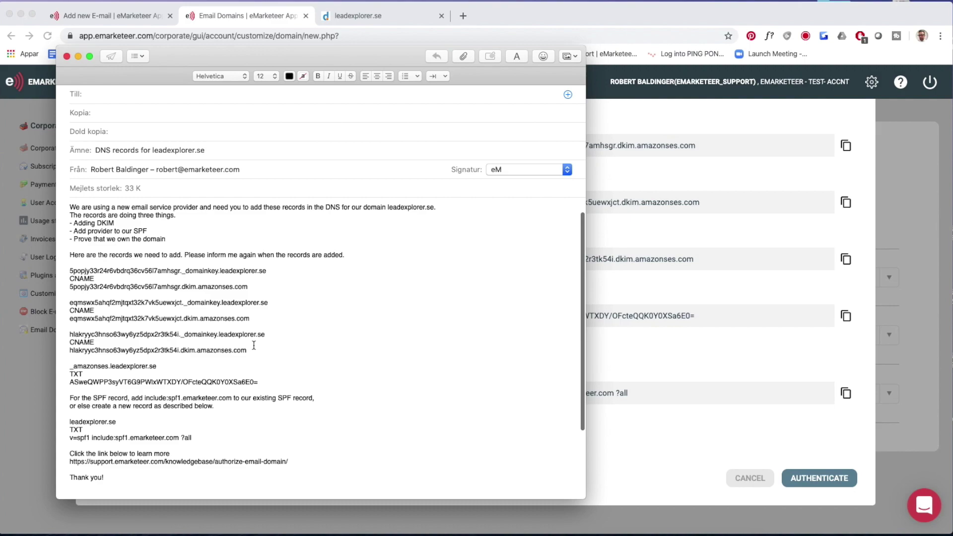
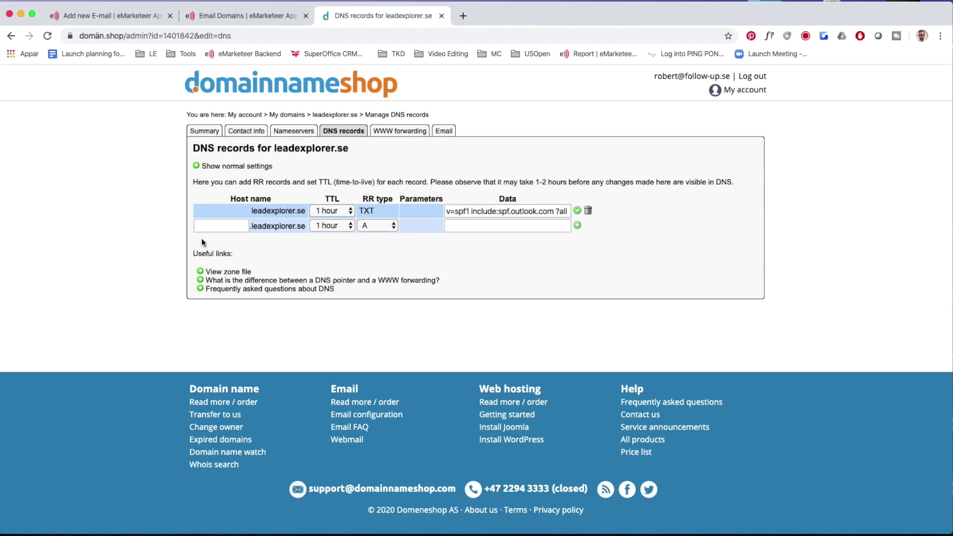
# Compare the fixed domain suffix in Domainnameshop's new DNS record with the host name of eMarketeer's first CNAME record.
pyautogui.moveTo(249, 227); pyautogui.dragTo(304, 228)
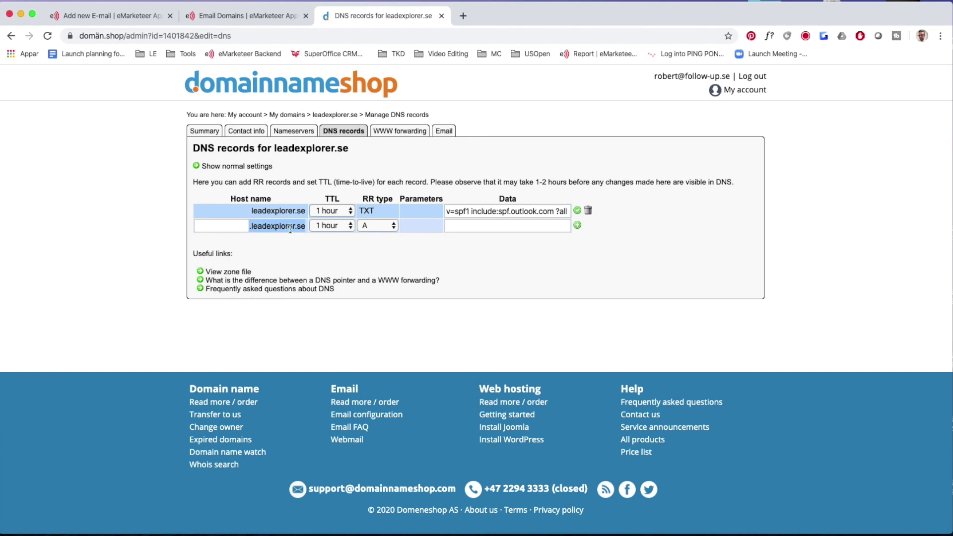
pyautogui.click(244, 15)
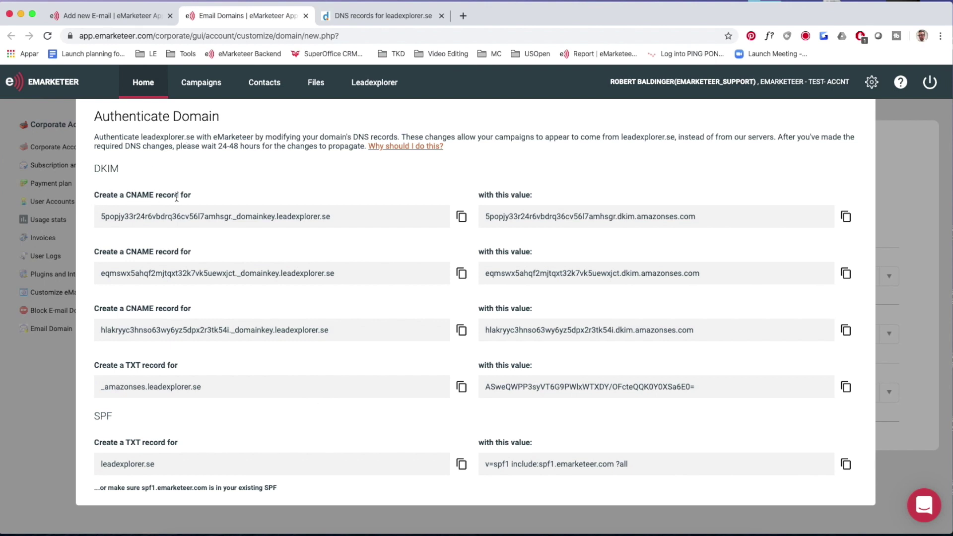
pyautogui.moveTo(101, 216); pyautogui.dragTo(276, 216)
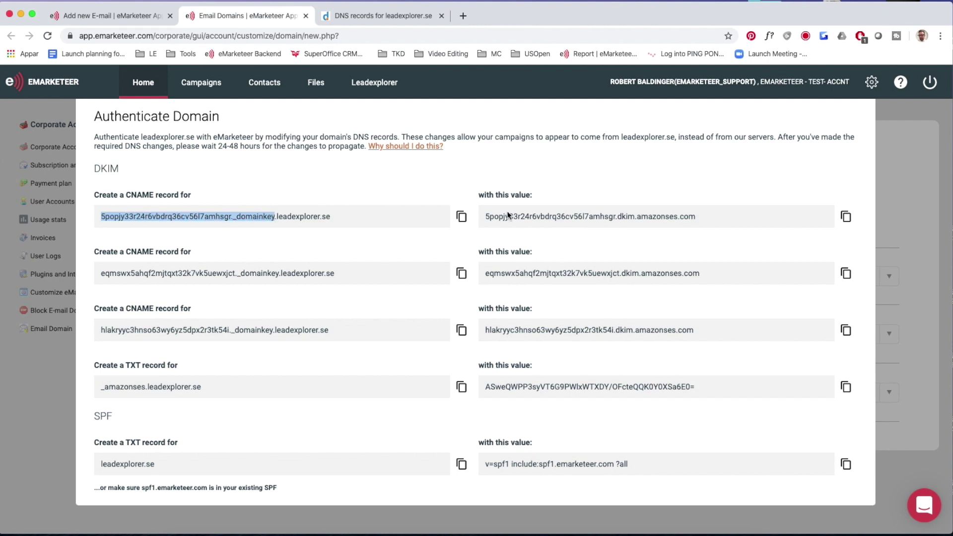
pyautogui.click(462, 219)
pyautogui.click(283, 212)
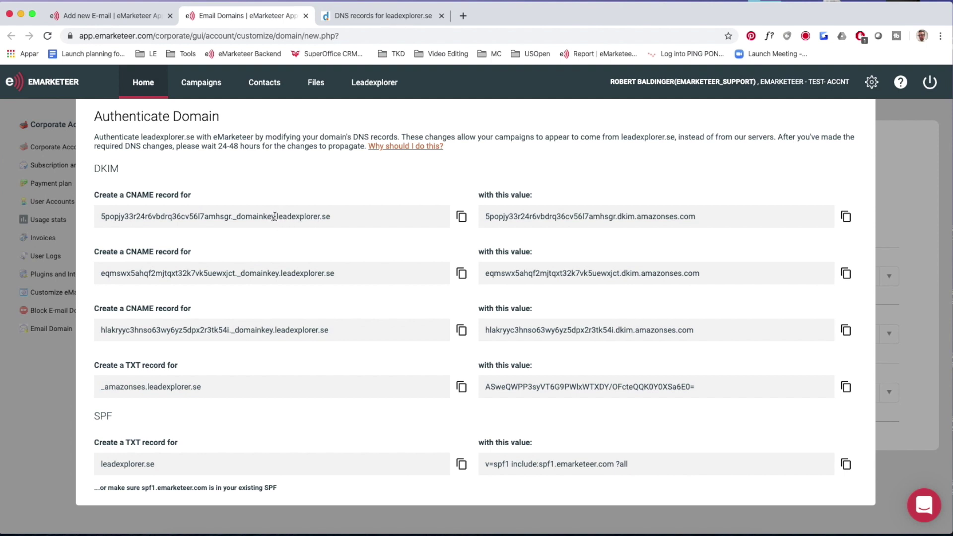
# Copy the first CNAME record's host name, without the .leadexplorer.se suffix, into the new DNS record at Domainnameshop.
pyautogui.moveTo(276, 217); pyautogui.dragTo(98, 220)
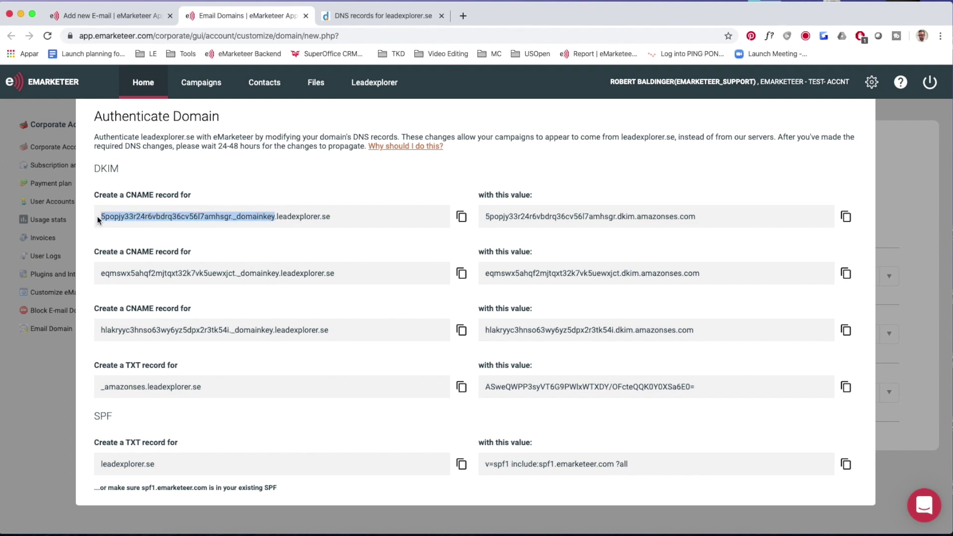
pyautogui.click(365, 15)
pyautogui.click(224, 229)
pyautogui.press('super+v')
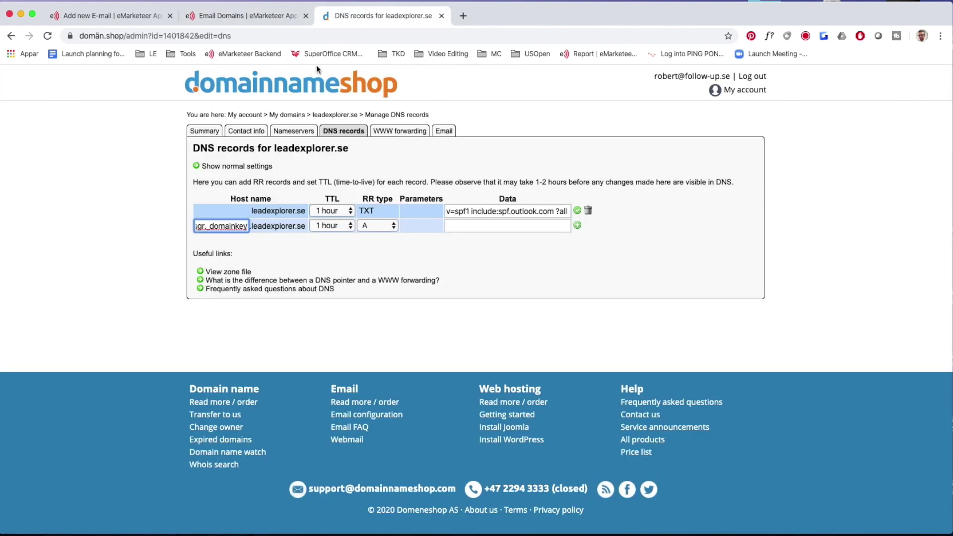
# Copy the first CNAME record's value from eMarketeer into the data of the new DNS record at Domainnameshop.
pyautogui.click(246, 16)
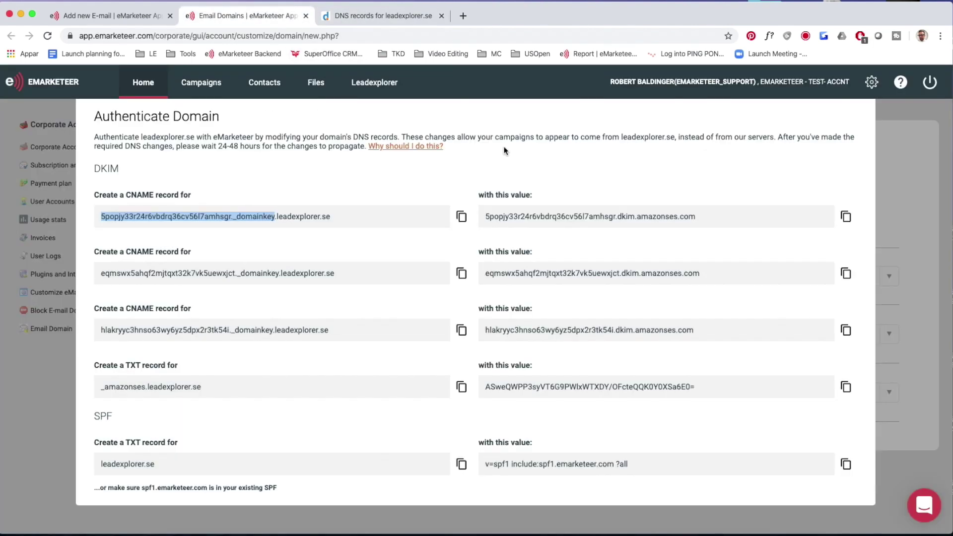
pyautogui.click(846, 216)
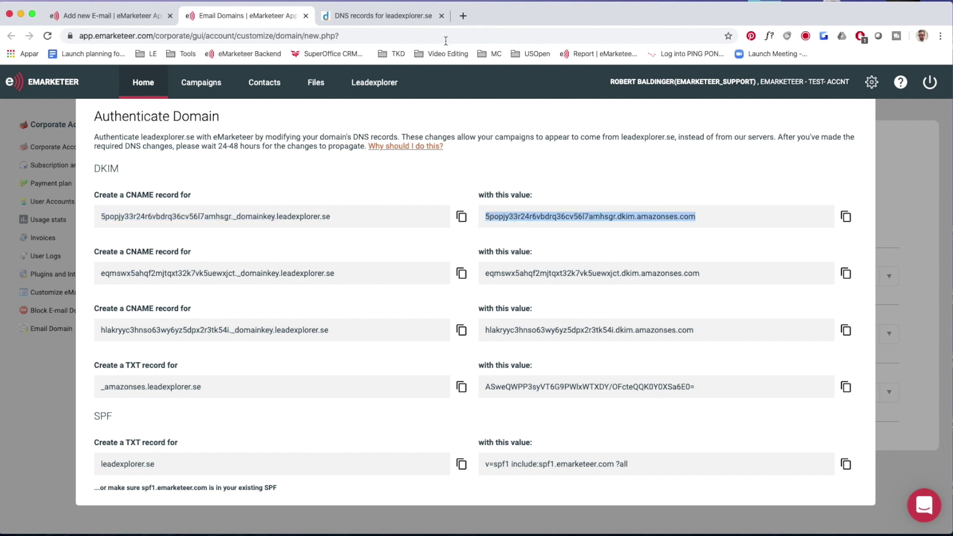
pyautogui.click(383, 14)
pyautogui.click(491, 227)
pyautogui.press('super+v')
# Set the new DNS record's type to CNAME and add the record.
pyautogui.click(390, 227)
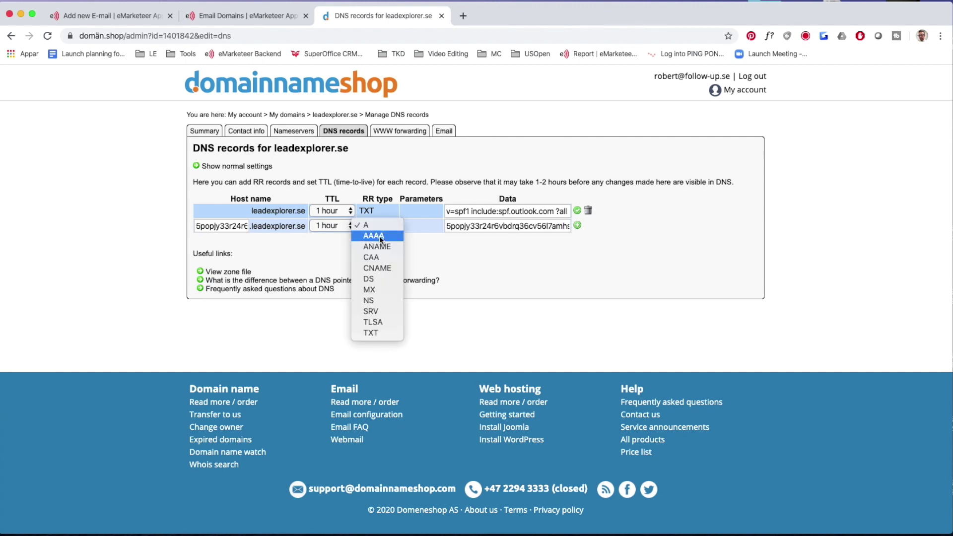
pyautogui.click(379, 268)
pyautogui.click(577, 225)
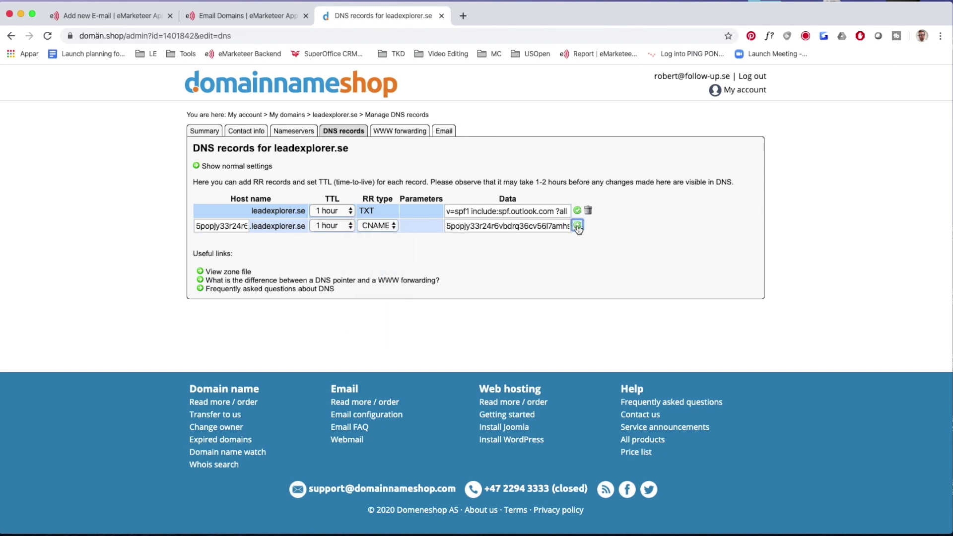
# Copy the second CNAME record's host name, without the .leadexplorer.se suffix, into a new DNS record at Domainnameshop and set its type to CNAME.
pyautogui.click(257, 18)
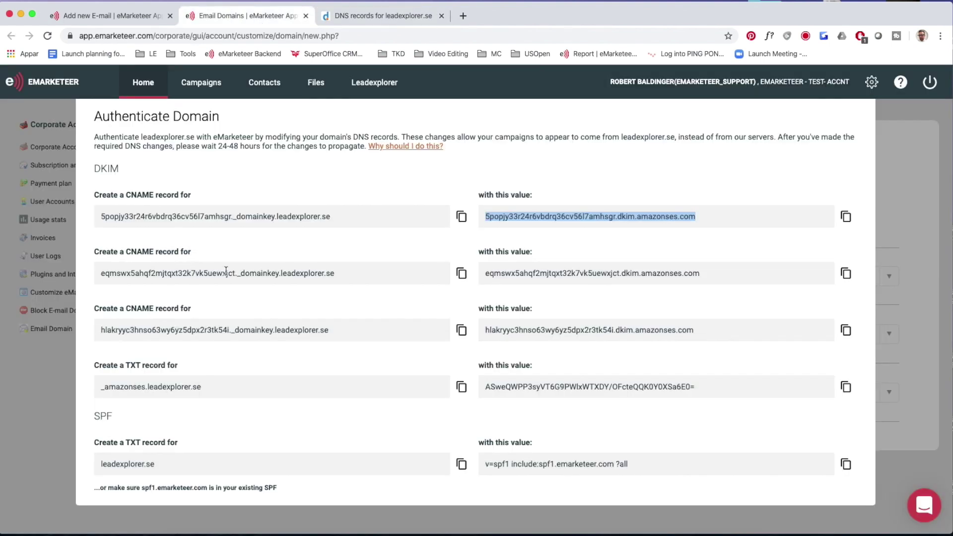
pyautogui.moveTo(278, 275); pyautogui.dragTo(95, 277)
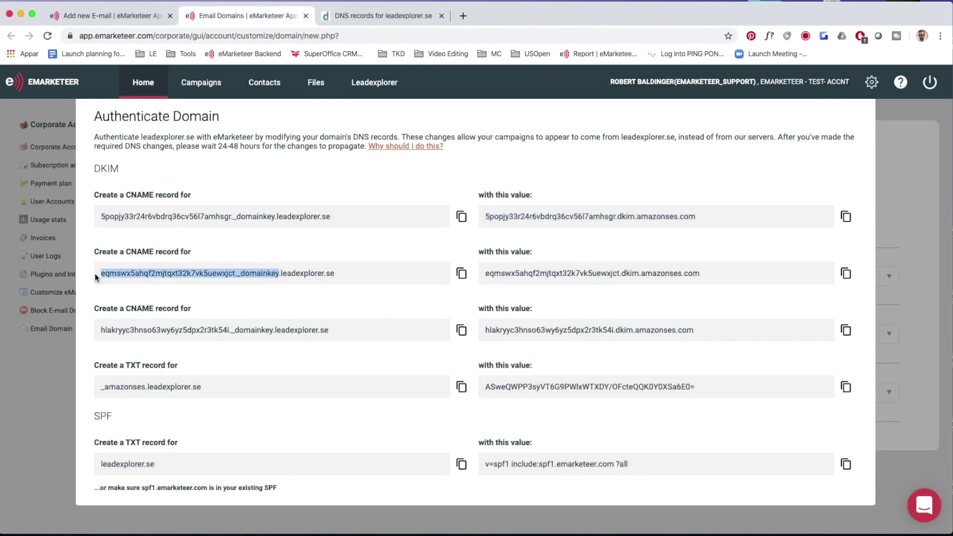
pyautogui.click(363, 14)
pyautogui.click(325, 238)
pyautogui.press('super+v')
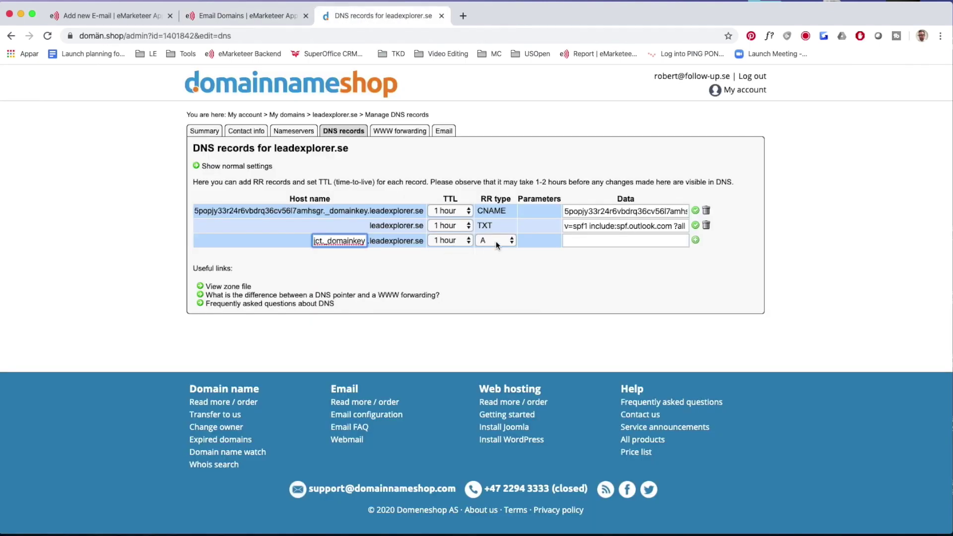
pyautogui.click(497, 241)
pyautogui.click(489, 279)
# Copy the second CNAME record's value from eMarketeer into the new DNS record's data at Domainnameshop and add the record.
pyautogui.click(246, 16)
pyautogui.click(846, 273)
pyautogui.click(363, 15)
pyautogui.click(625, 240)
pyautogui.press('super+v')
pyautogui.click(695, 240)
# Copy the third CNAME record's host name, without the domain suffix, into a new DNS record at Domainnameshop and set its type to CNAME.
pyautogui.click(246, 16)
pyautogui.moveTo(251, 330); pyautogui.dragTo(270, 331)
pyautogui.click(362, 15)
pyautogui.click(342, 256)
pyautogui.press('super+v')
pyautogui.click(498, 255)
# Copy the third CNAME record's value from eMarketeer into the new DNS record's data and add the record.
pyautogui.click(246, 16)
pyautogui.click(846, 331)
pyautogui.click(362, 15)
pyautogui.click(697, 255)
# Enter _amazonses from eMarketeer's DKIM TXT record as the host name of a new DNS record at Domainnameshop and set its type to TXT.
pyautogui.click(246, 16)
pyautogui.moveTo(132, 385); pyautogui.dragTo(202, 385)
pyautogui.press('super+c')
pyautogui.click(363, 15)
pyautogui.click(341, 270)
pyautogui.press('super+v')
pyautogui.click(496, 270)
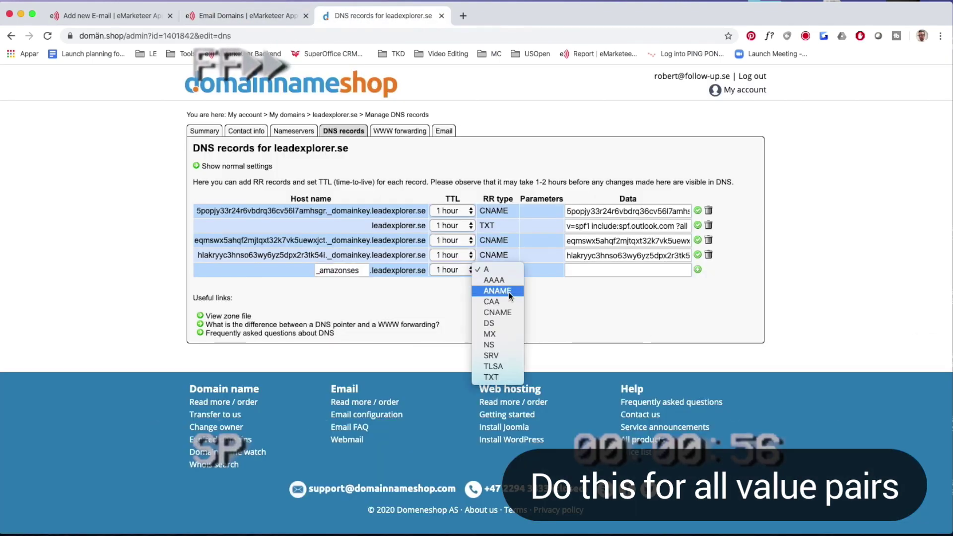
pyautogui.click(491, 377)
# Copy the _amazonses TXT record's value from eMarketeer into the new DNS record's data and add the record.
pyautogui.click(246, 16)
pyautogui.click(846, 385)
pyautogui.click(363, 15)
pyautogui.click(626, 270)
pyautogui.press('super+v')
pyautogui.click(697, 270)
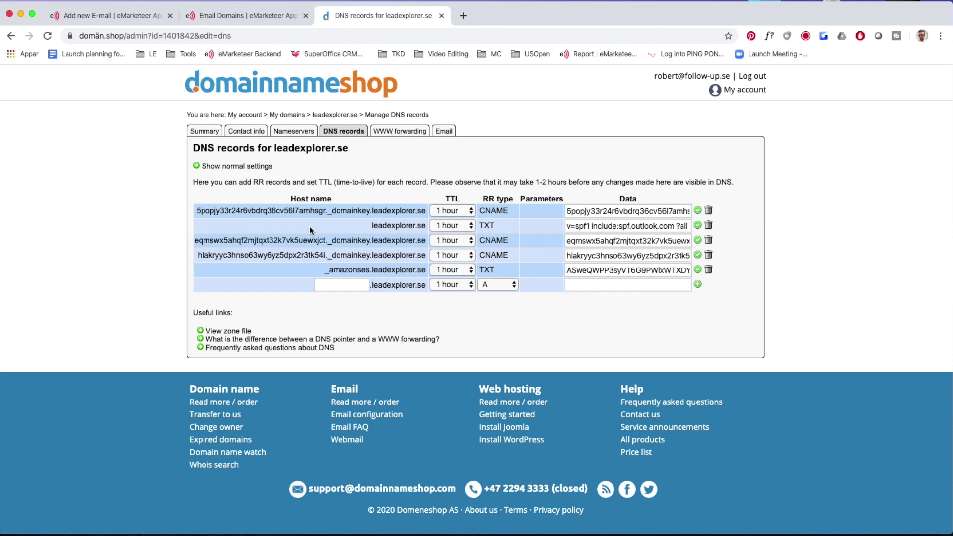
# Compare eMarketeer's required SPF TXT record with the existing SPF record for leadexplorer.se at Domainnameshop.
pyautogui.click(243, 16)
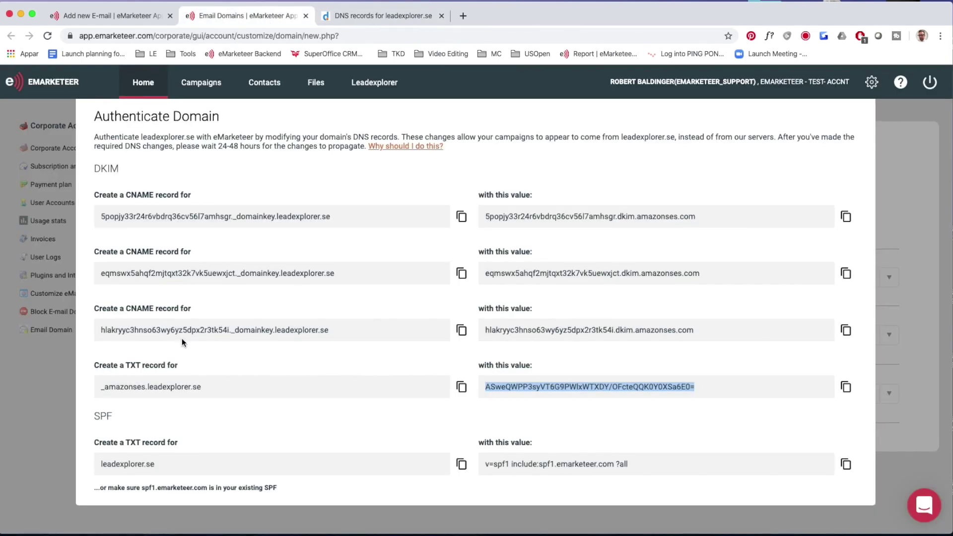
pyautogui.scroll(-3, 231, 415)
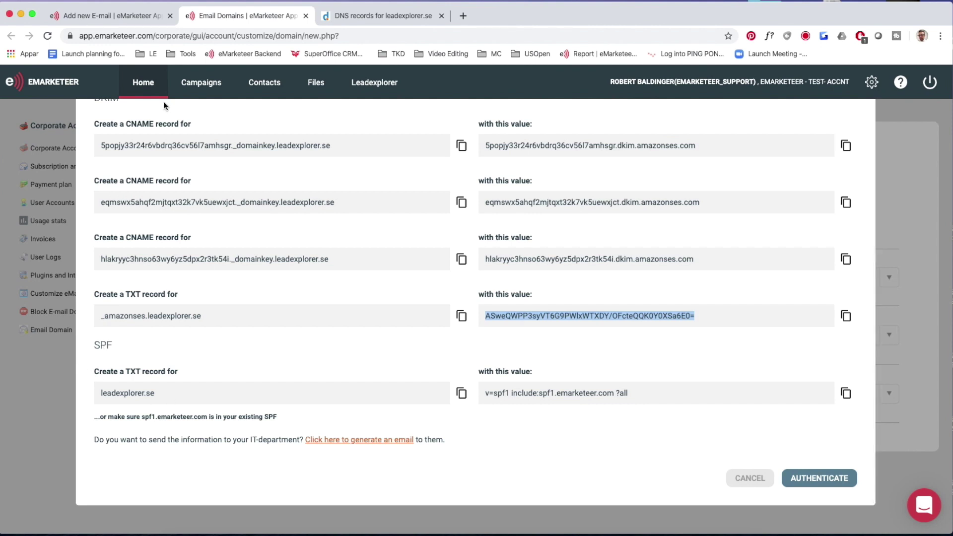
pyautogui.click(567, 439)
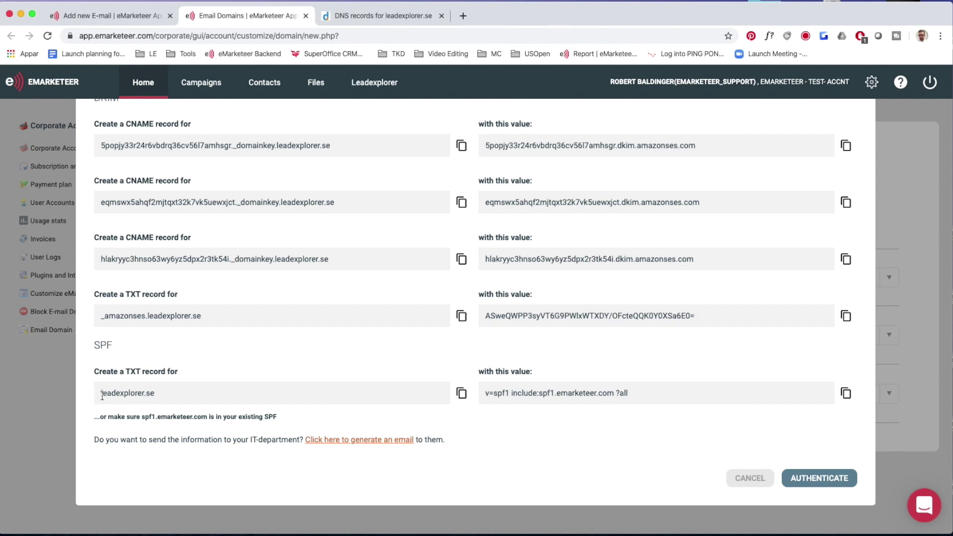
pyautogui.click(379, 17)
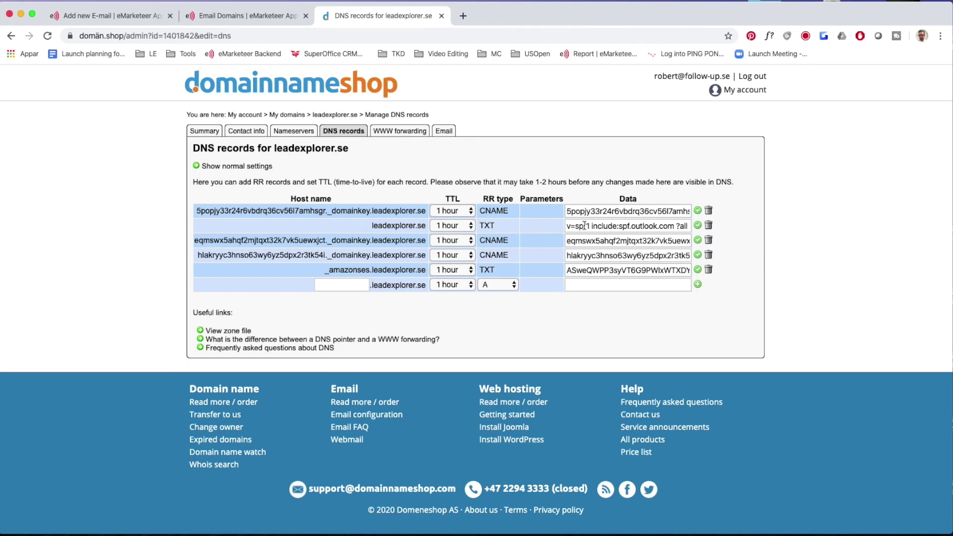
pyautogui.click(313, 16)
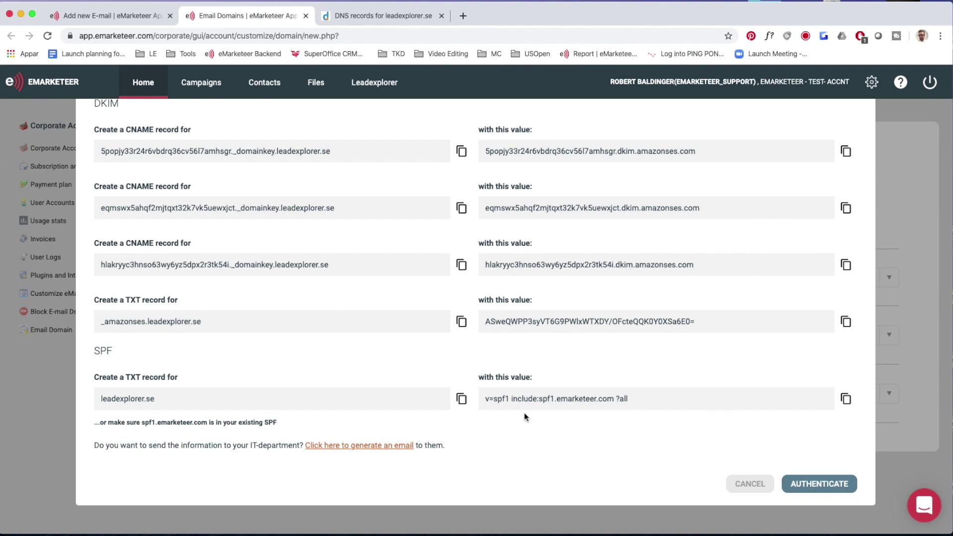
pyautogui.hotkey('ctrl', 'Tab')
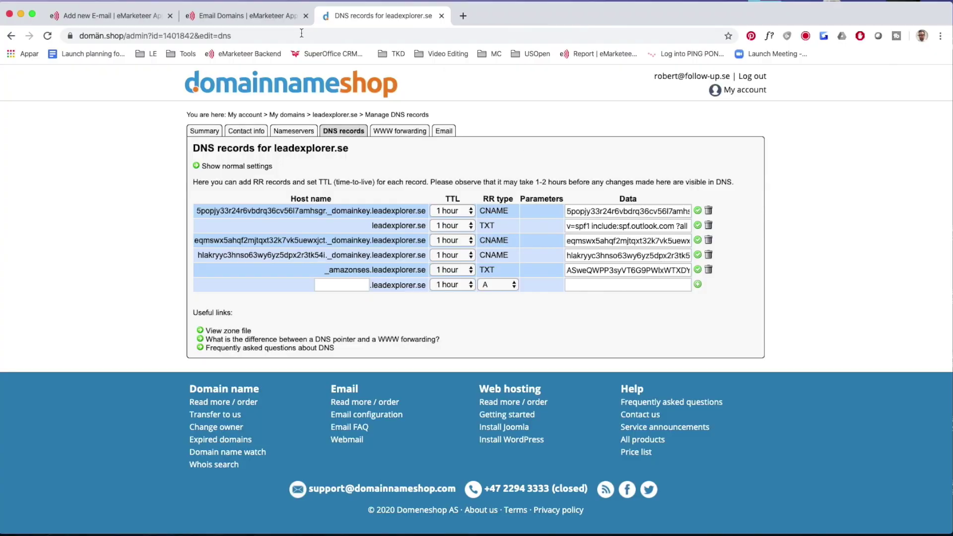
# Insert include:spf1.emarketeer.com from eMarketeer after include:spf.outlook.com in Domainnameshop's existing SPF TXT record and save the record.
pyautogui.click(245, 14)
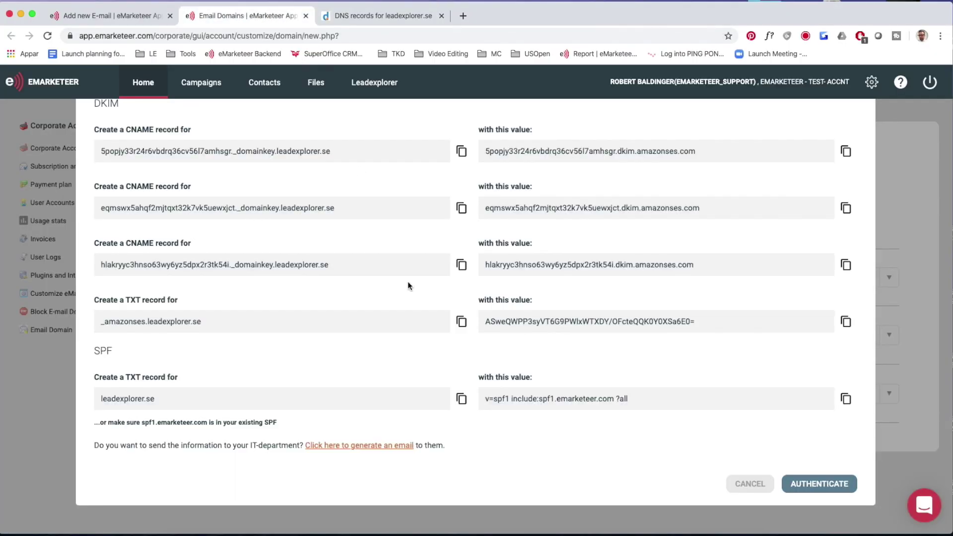
pyautogui.moveTo(512, 401); pyautogui.dragTo(617, 400)
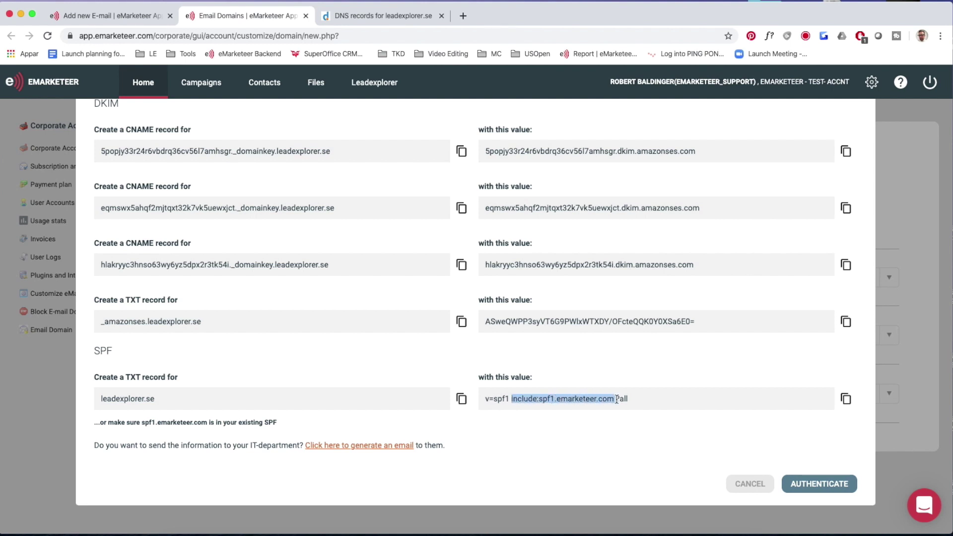
pyautogui.click(357, 15)
pyautogui.click(612, 226)
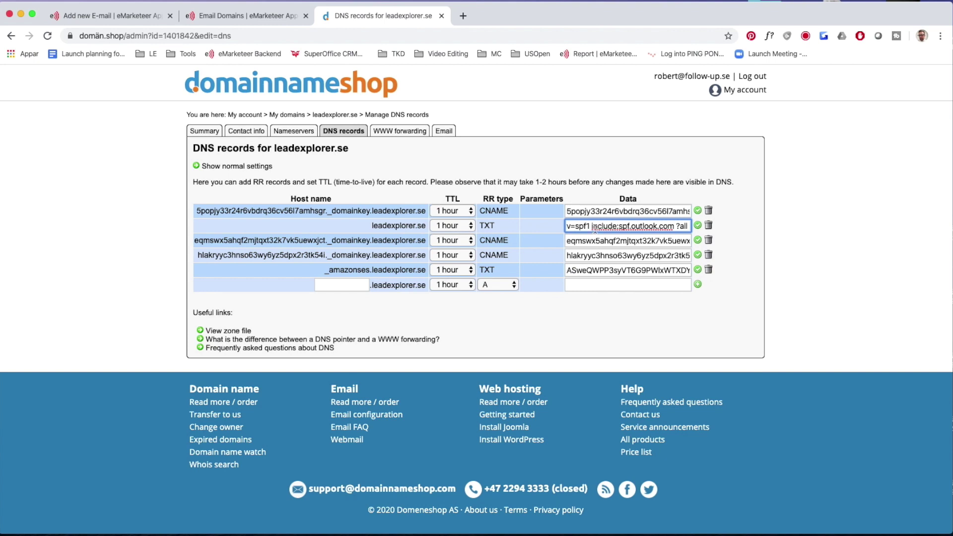
pyautogui.click(673, 226)
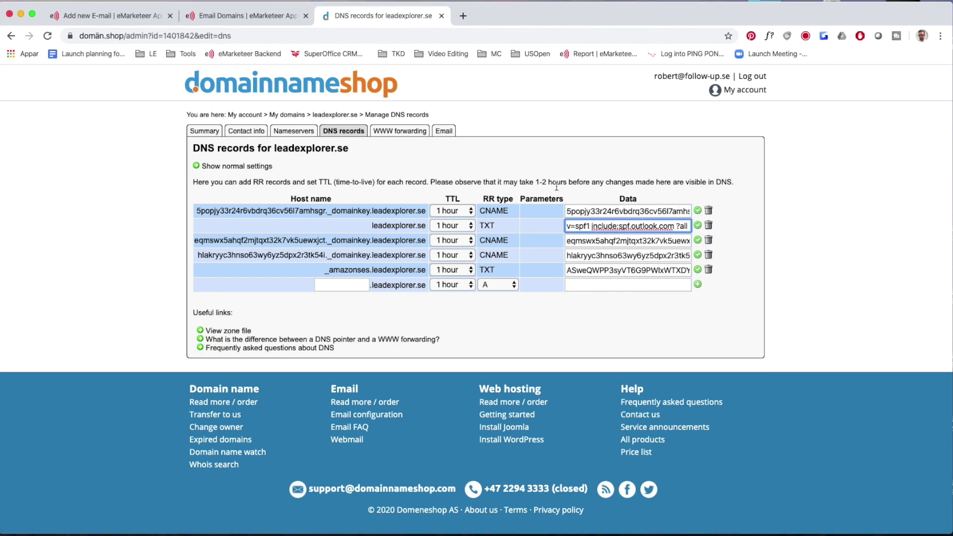
pyautogui.press('super+v')
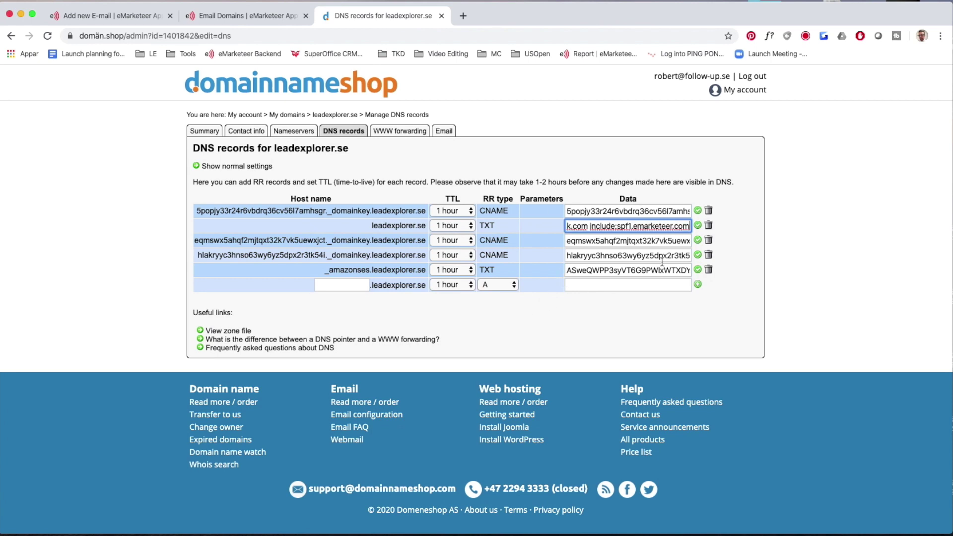
pyautogui.click(698, 227)
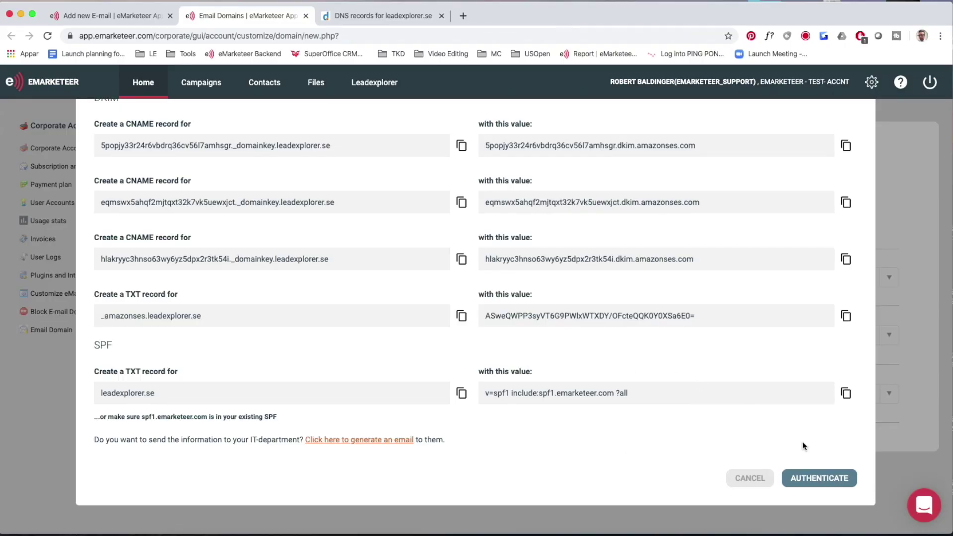
# Authenticate the leadexplorer.se domain in eMarketeer.
pyautogui.click(818, 478)
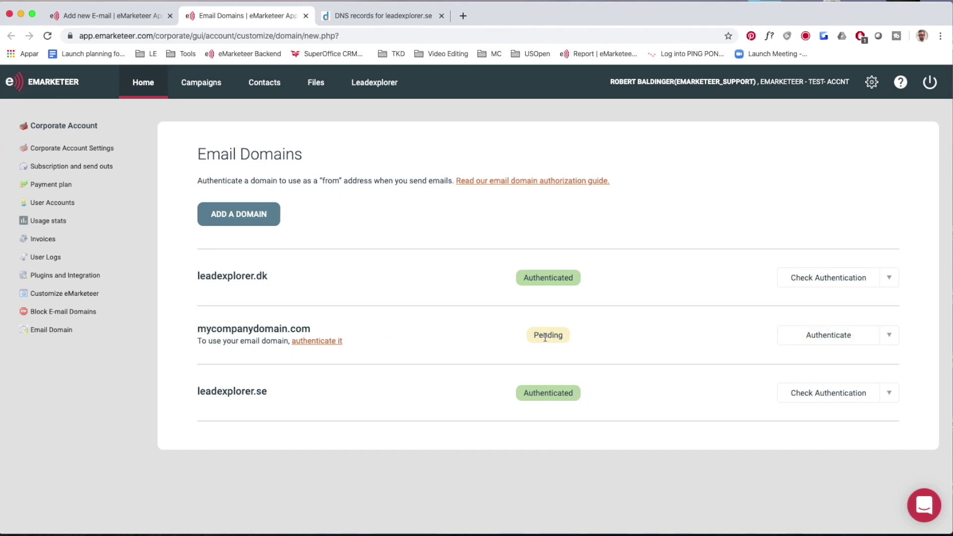
# Try to authenticate mycompanydomain.com, review its DKIM and SPF records for problems, and cancel the authentication.
pyautogui.click(846, 338)
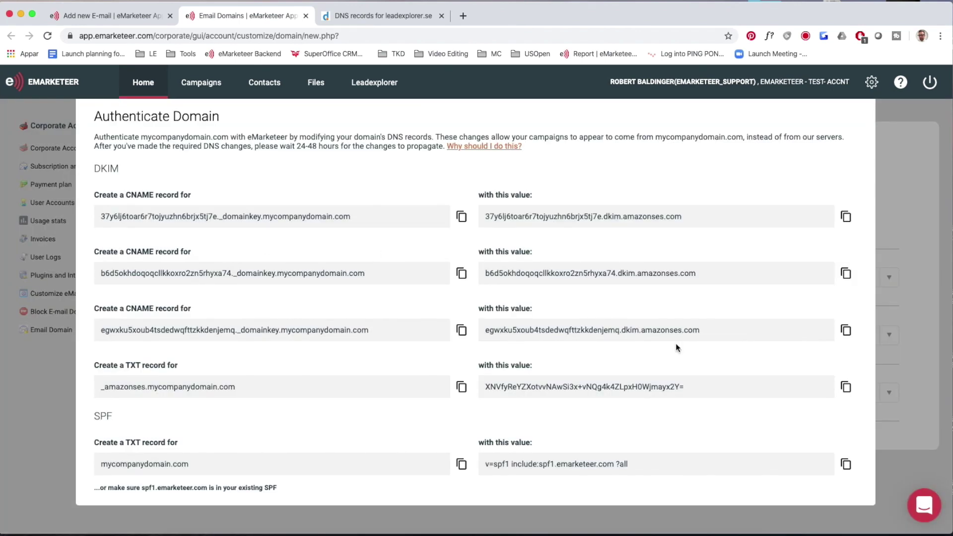
pyautogui.scroll(-3, 677, 343)
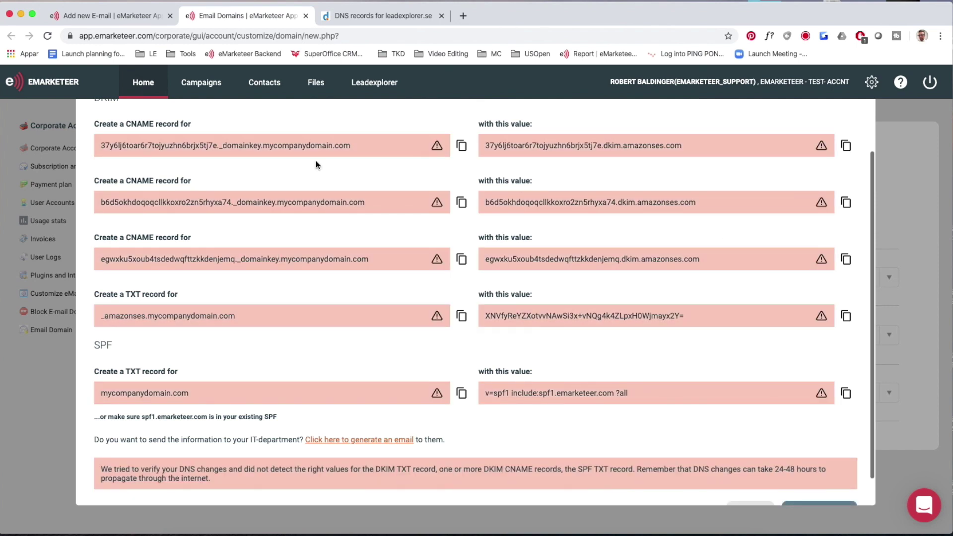
pyautogui.scroll(-1, 746, 409)
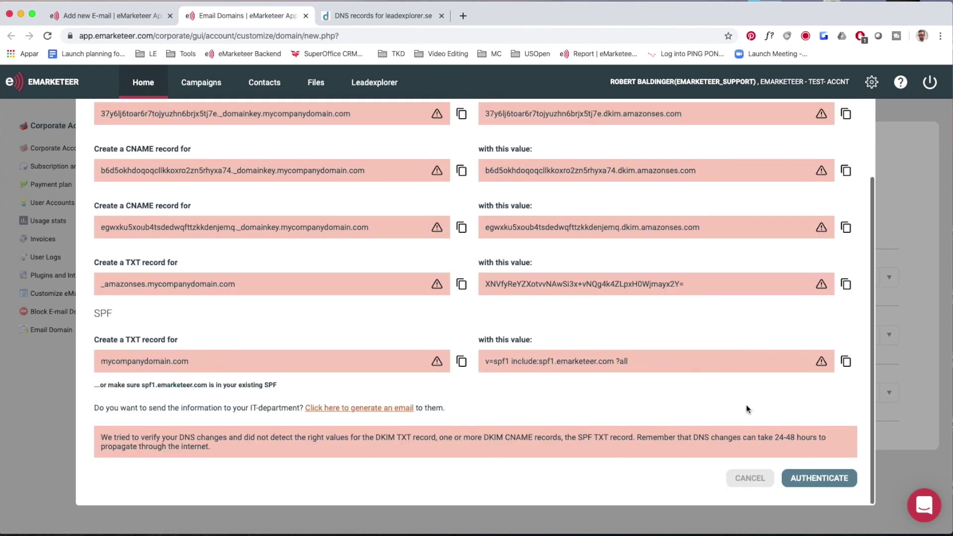
pyautogui.click(752, 477)
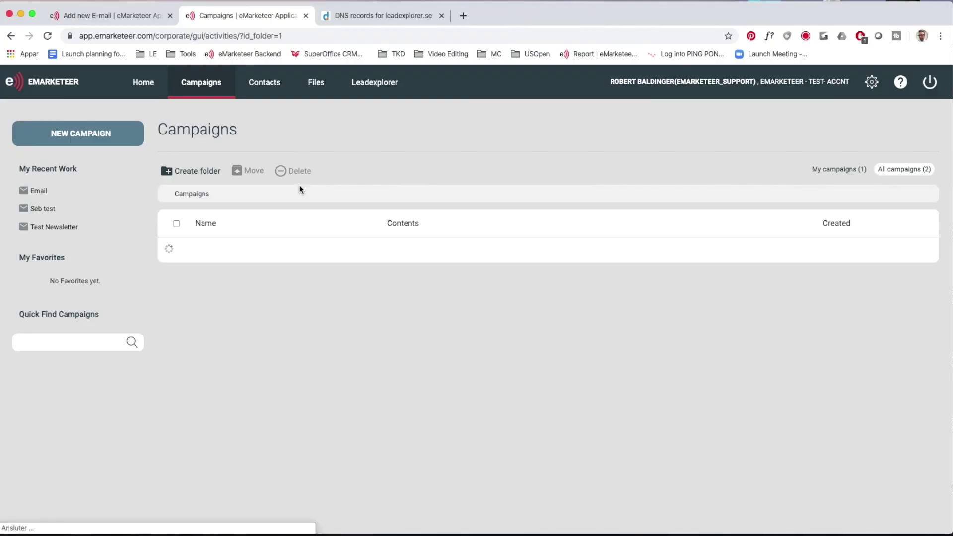
# Open the recent e-mail for editing, check which domains its From Address offers, and finish editing without choosing another.
pyautogui.click(48, 194)
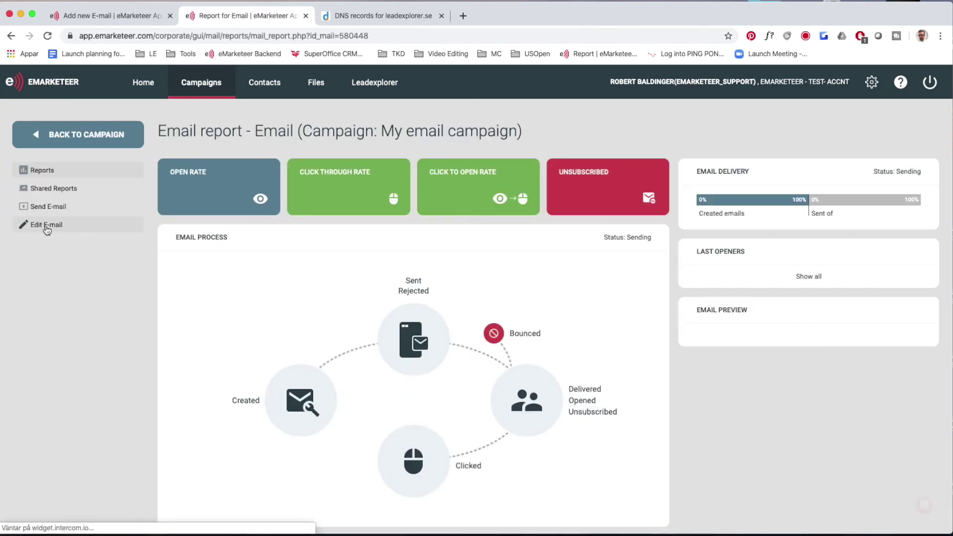
pyautogui.click(48, 226)
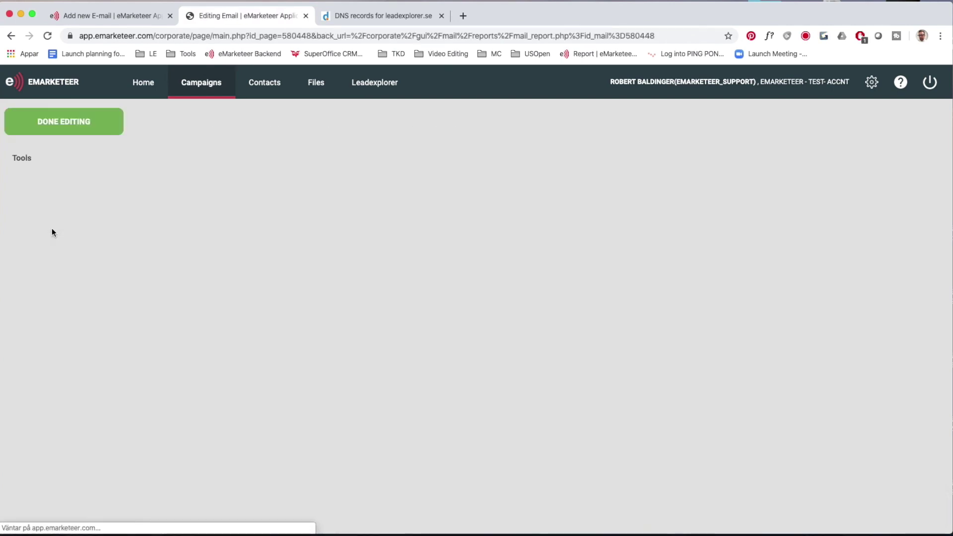
pyautogui.click(103, 397)
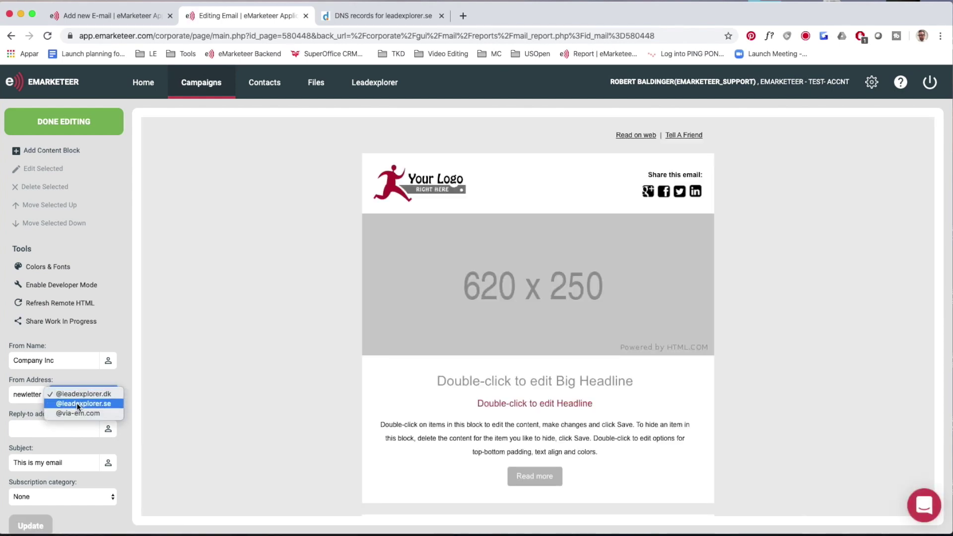
pyautogui.click(94, 115)
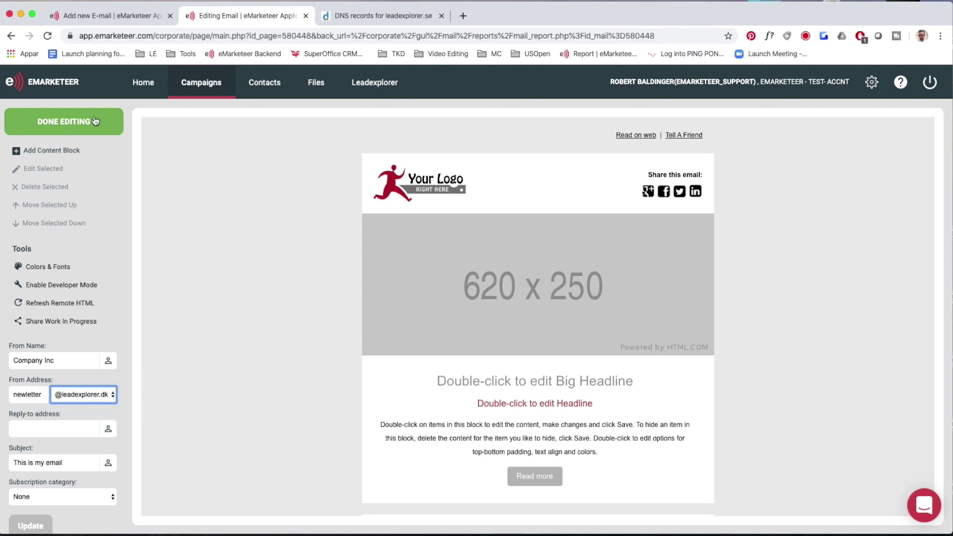
pyautogui.click(94, 115)
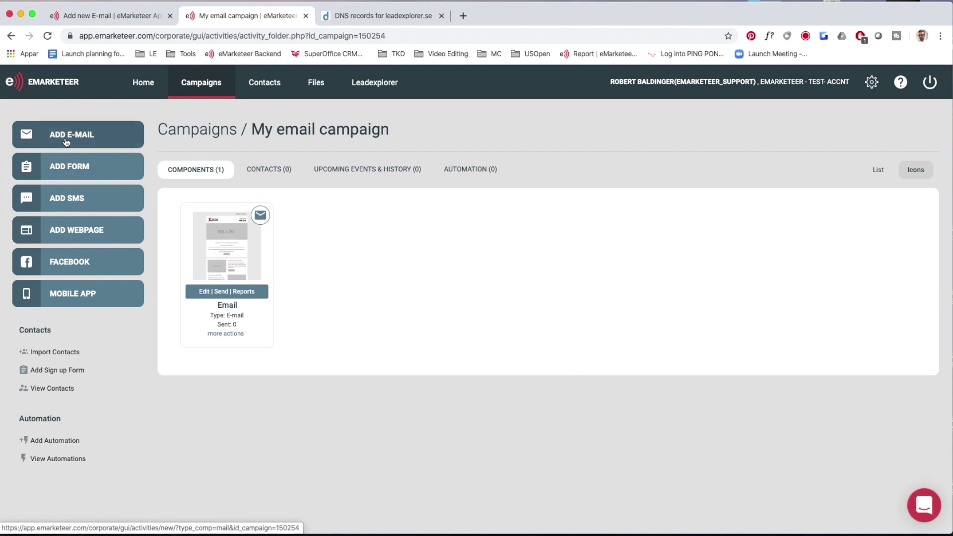
# Start a new e-mail in My email campaign and open the domain choices for its From Address.
pyautogui.click(66, 142)
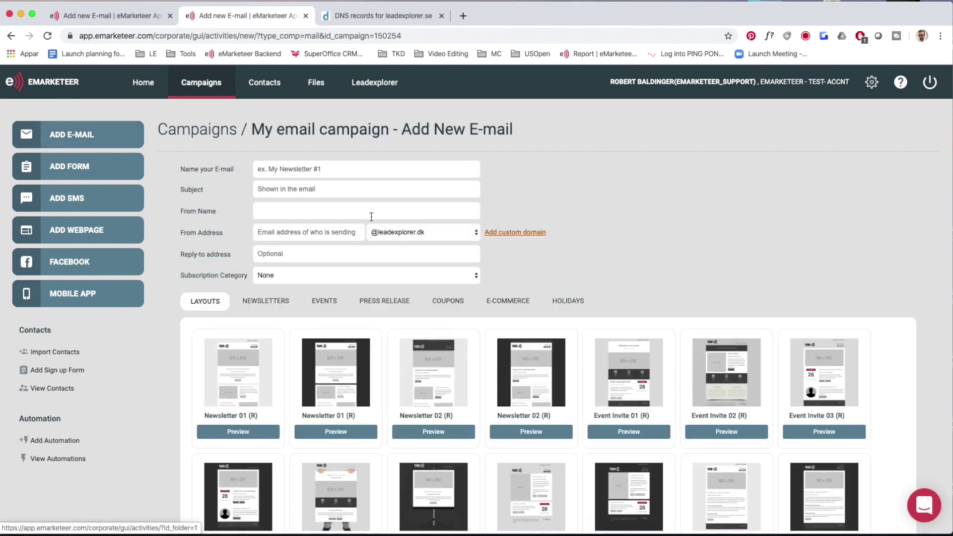
pyautogui.click(406, 233)
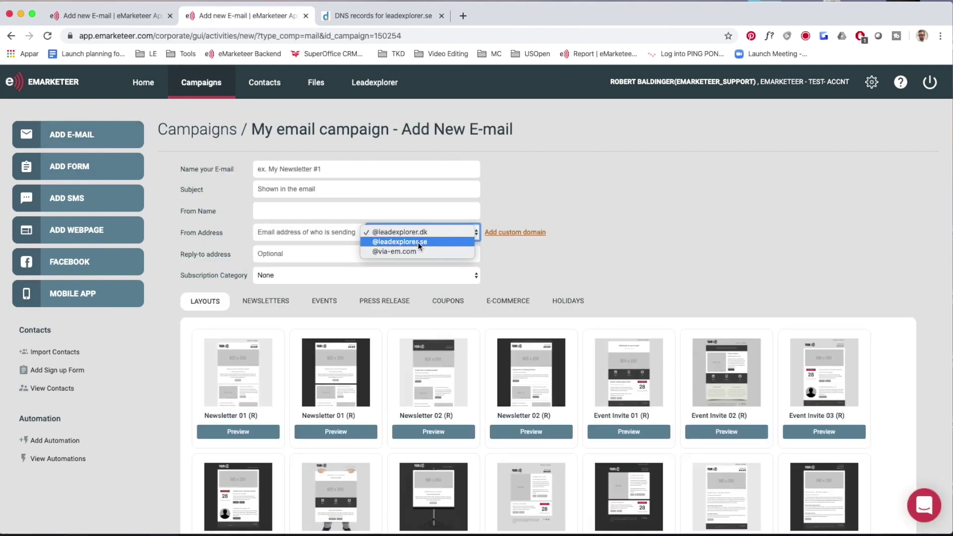